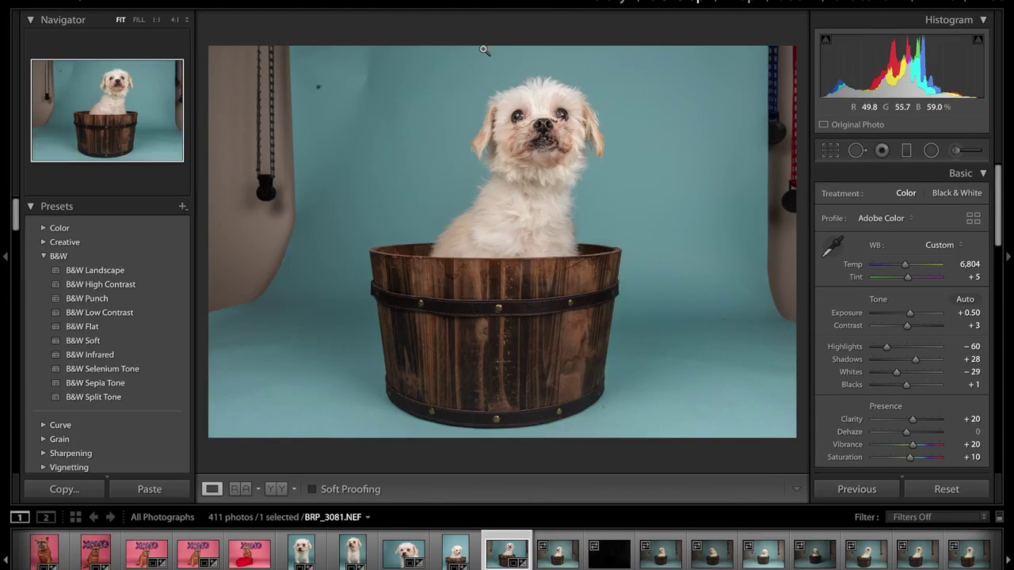
Switch to Photoshop and remove the hanging chains and backdrop edges on both sides of the photo with a 470 px Content-Aware Spot Healing Brush
key(ctrl+Left)
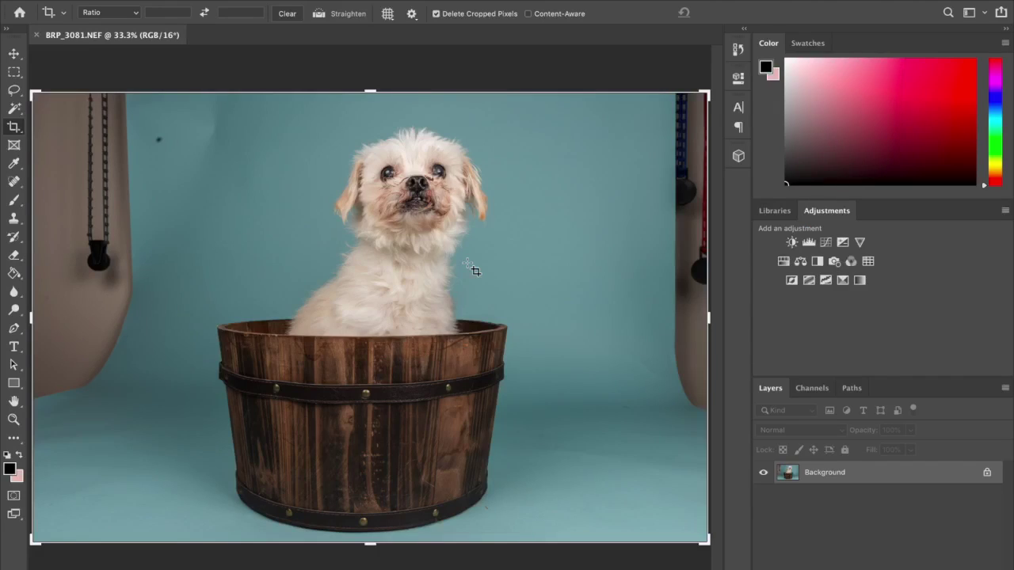
click(13, 53)
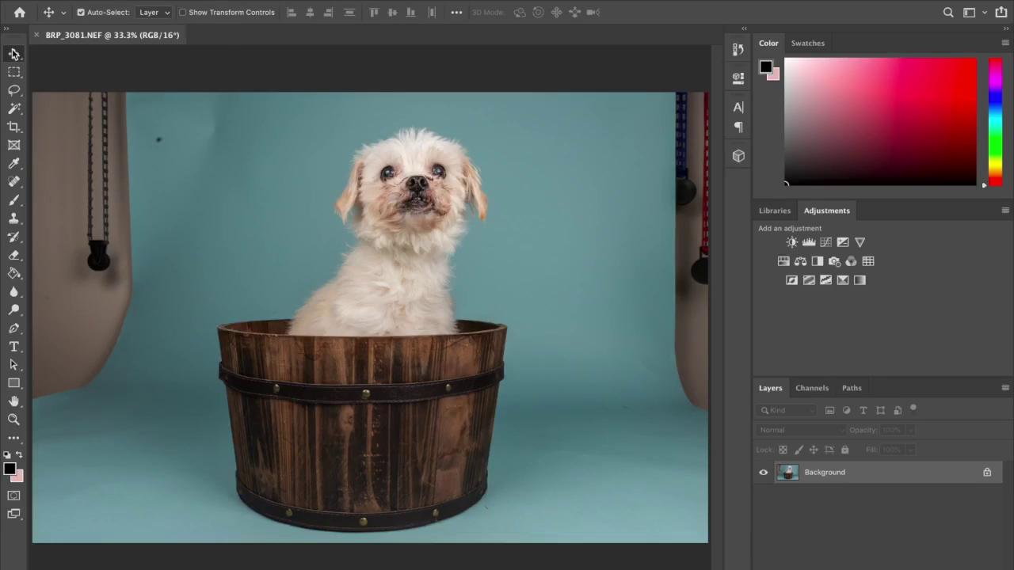
click(14, 182)
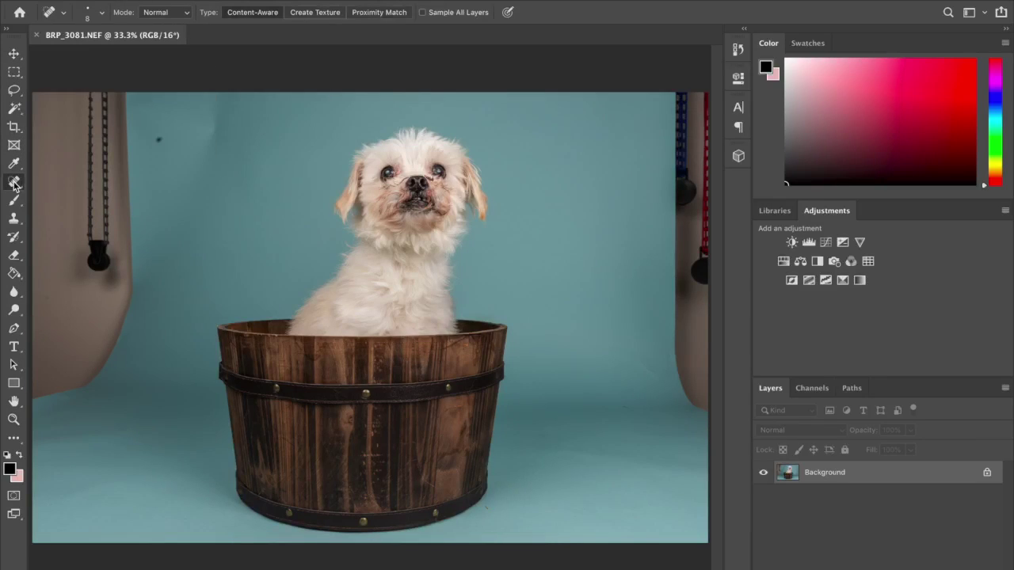
key(ctrl+minus)
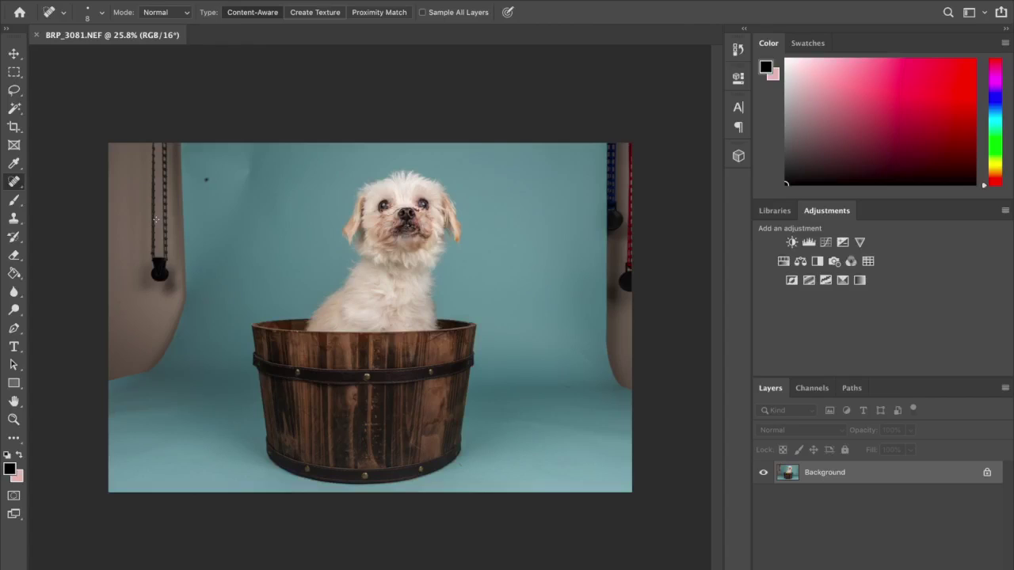
right_click(156, 220)
mouse_move(285, 248)
mouse_down()
mouse_move(317, 248)
mouse_move(303, 248)
mouse_up()
mouse_move(629, 145)
mouse_down()
mouse_move(615, 170)
mouse_move(620, 353)
mouse_move(641, 357)
mouse_up()
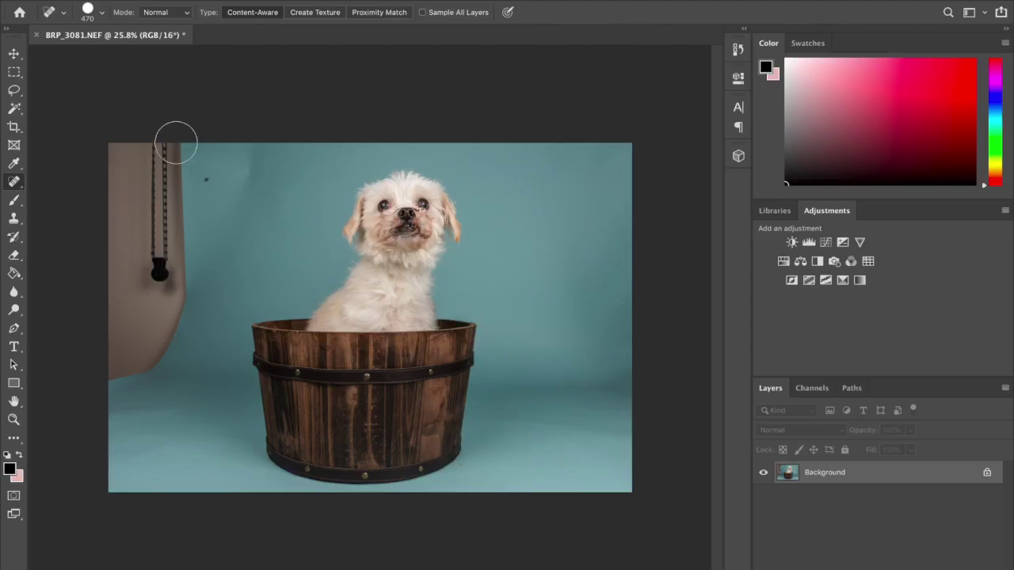
mouse_move(168, 154)
mouse_down()
mouse_move(180, 298)
mouse_move(165, 339)
mouse_move(108, 379)
mouse_move(100, 161)
mouse_move(130, 138)
mouse_move(155, 258)
mouse_move(148, 311)
mouse_move(116, 320)
mouse_move(122, 176)
mouse_move(131, 341)
mouse_up()
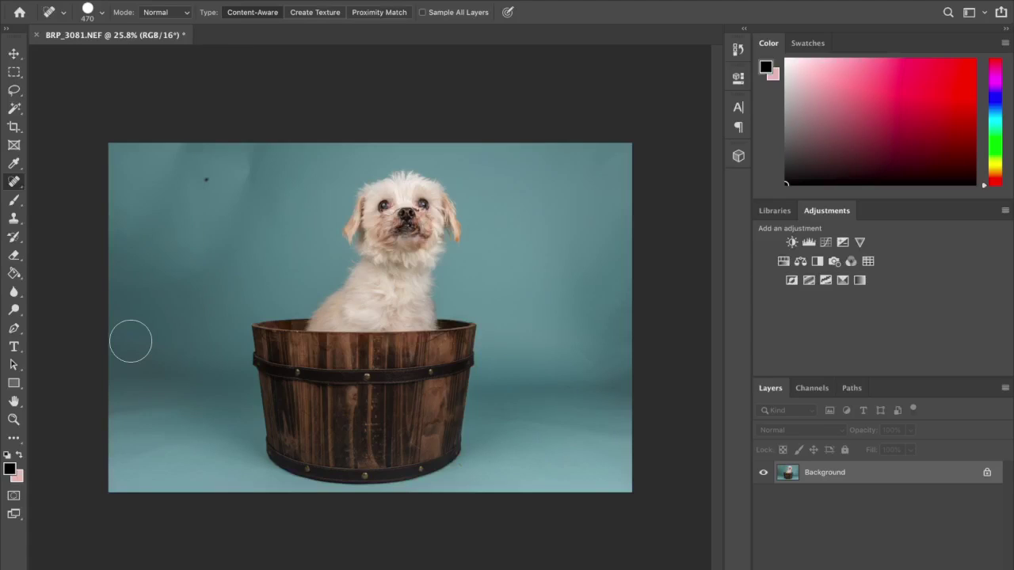
Heal the dark spot and the creases in the backdrop's upper-left area with the Spot Healing Brush
click(194, 179)
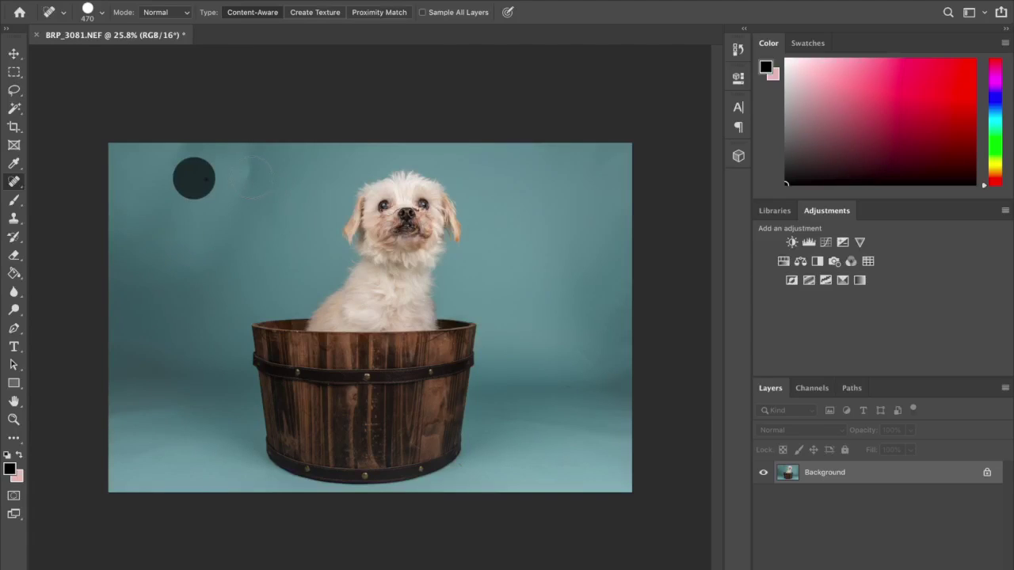
drag(250, 176, 236, 162)
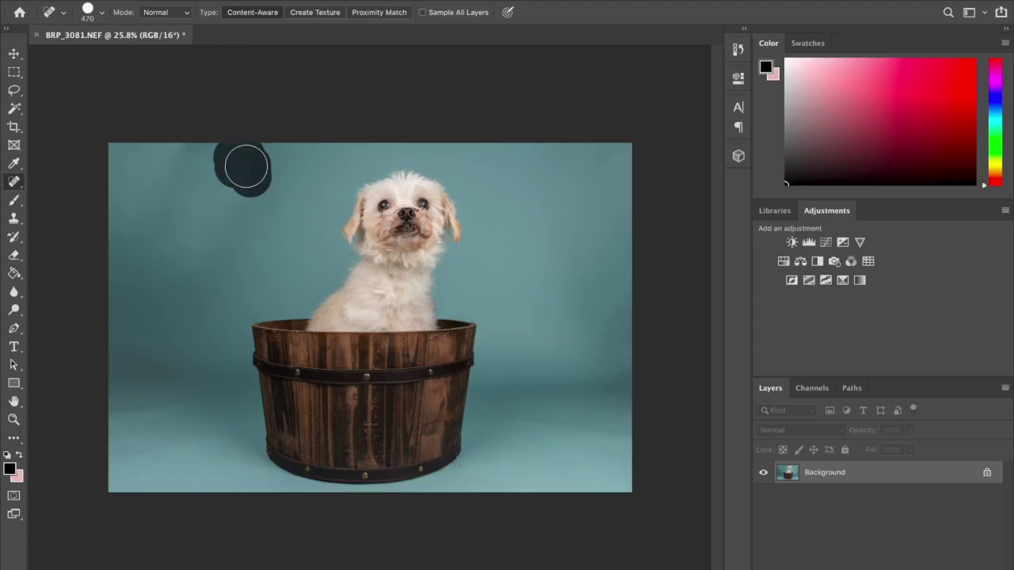
click(183, 154)
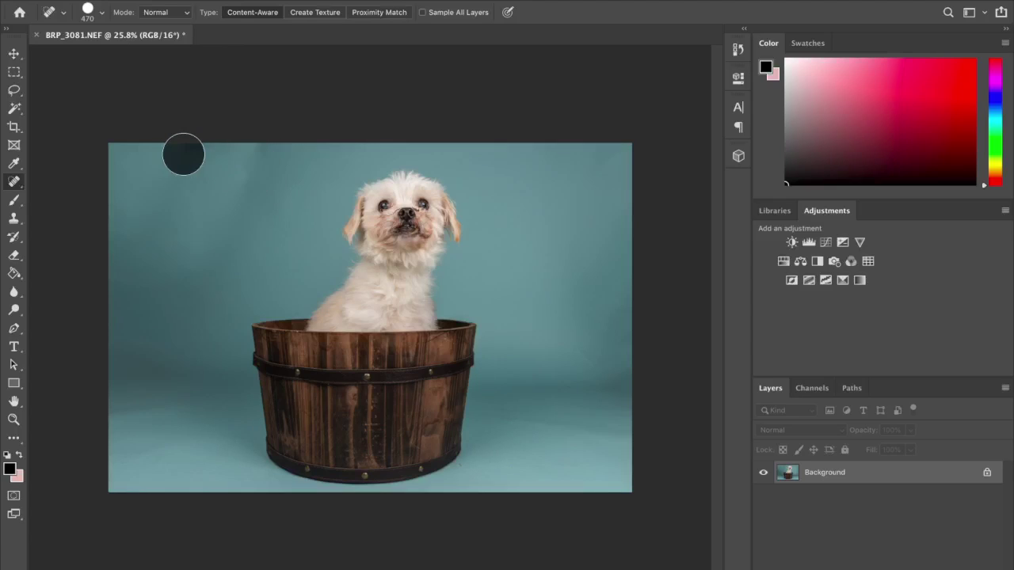
click(245, 166)
mouse_move(246, 166)
mouse_down()
mouse_move(262, 165)
mouse_move(173, 149)
mouse_up()
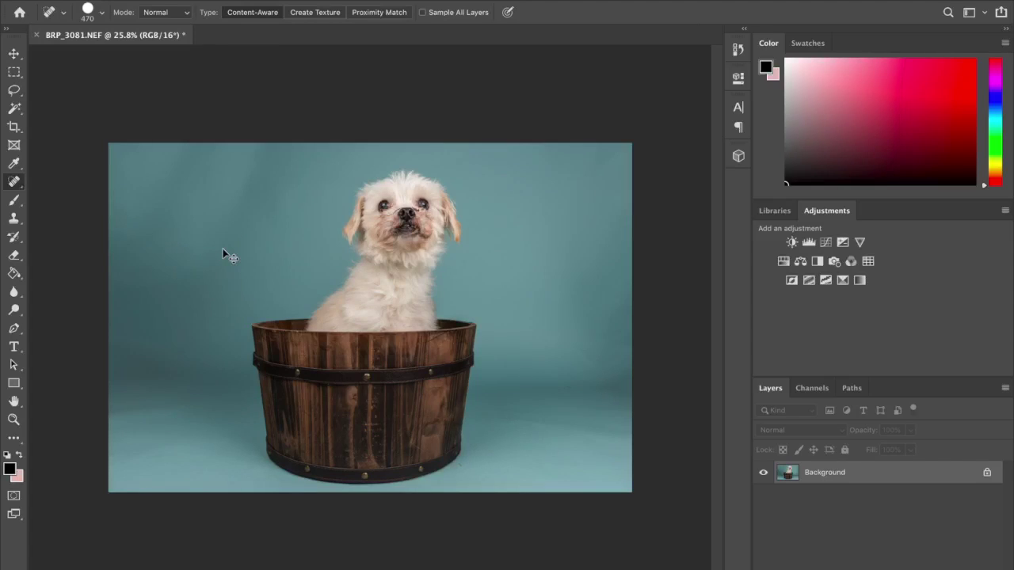
Duplicate the cleaned photo layer twice and hide the uppermost copy
key(ctrl+j)
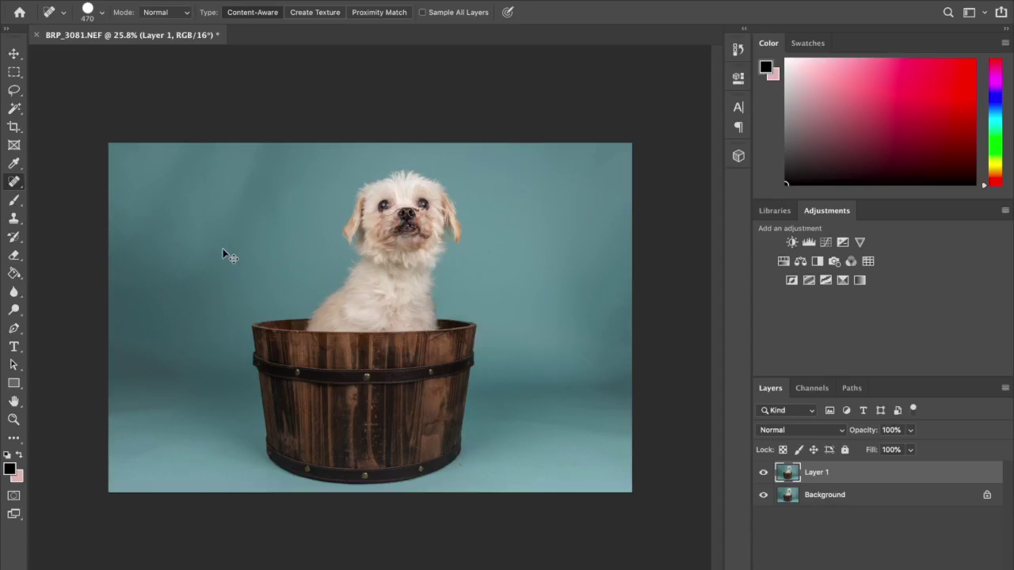
key(ctrl+j)
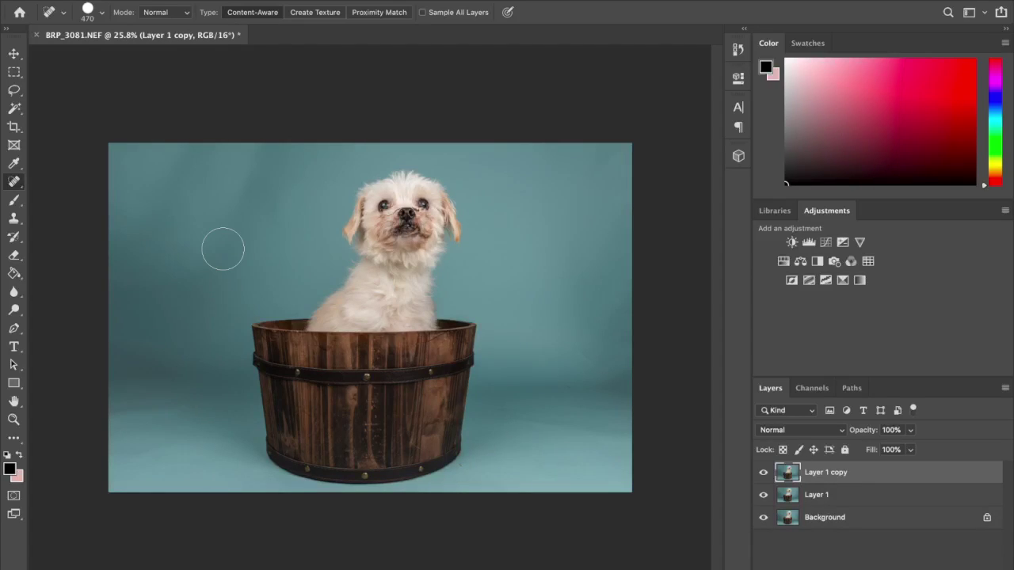
click(763, 474)
On Layer 1, lasso loosely around the dog and barrel, replace them with a Content-Aware fill at 100% opacity, and deselect
click(823, 494)
key(l)
mouse_move(382, 164)
mouse_down()
mouse_move(342, 205)
mouse_move(317, 291)
mouse_move(271, 309)
mouse_move(239, 340)
mouse_up()
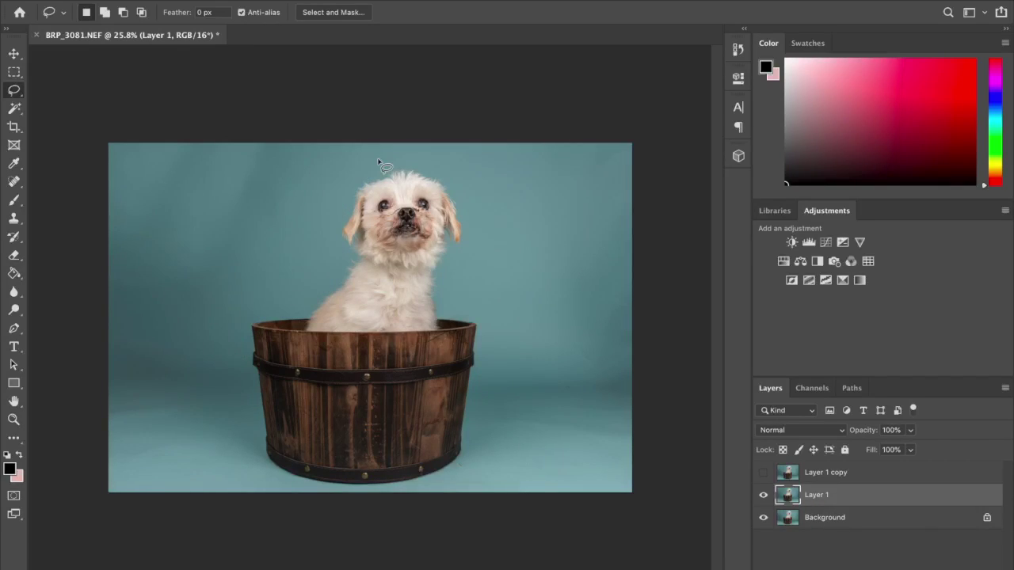
mouse_move(377, 164)
mouse_down()
mouse_move(339, 189)
mouse_move(335, 240)
mouse_move(310, 289)
mouse_move(245, 316)
mouse_move(247, 426)
mouse_move(282, 481)
mouse_move(317, 494)
mouse_move(418, 497)
mouse_move(466, 470)
mouse_move(489, 335)
mouse_move(486, 317)
mouse_move(446, 285)
mouse_move(447, 260)
mouse_move(474, 232)
mouse_move(450, 175)
mouse_move(419, 160)
mouse_move(379, 169)
mouse_up()
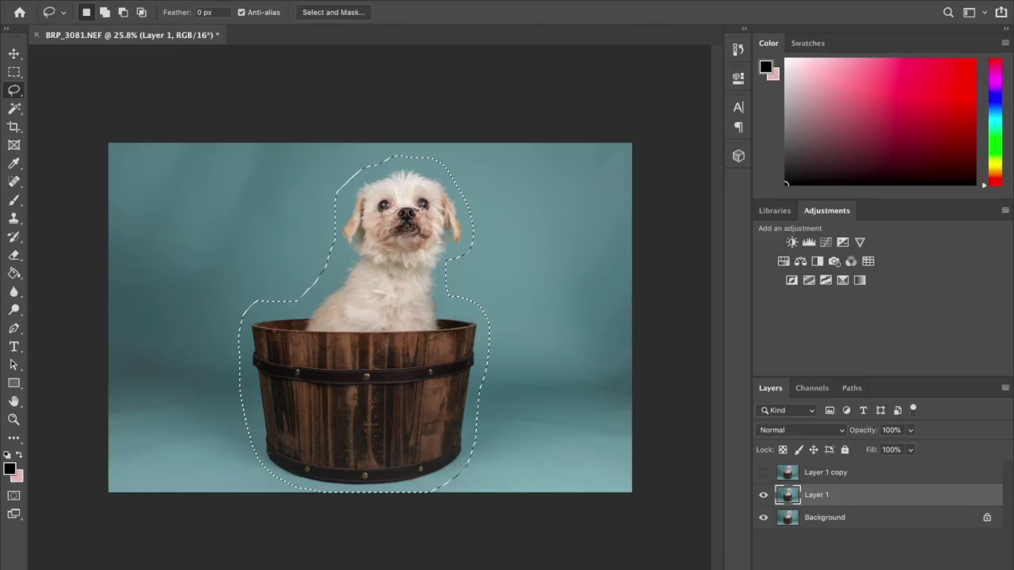
click(162, 0)
click(214, 203)
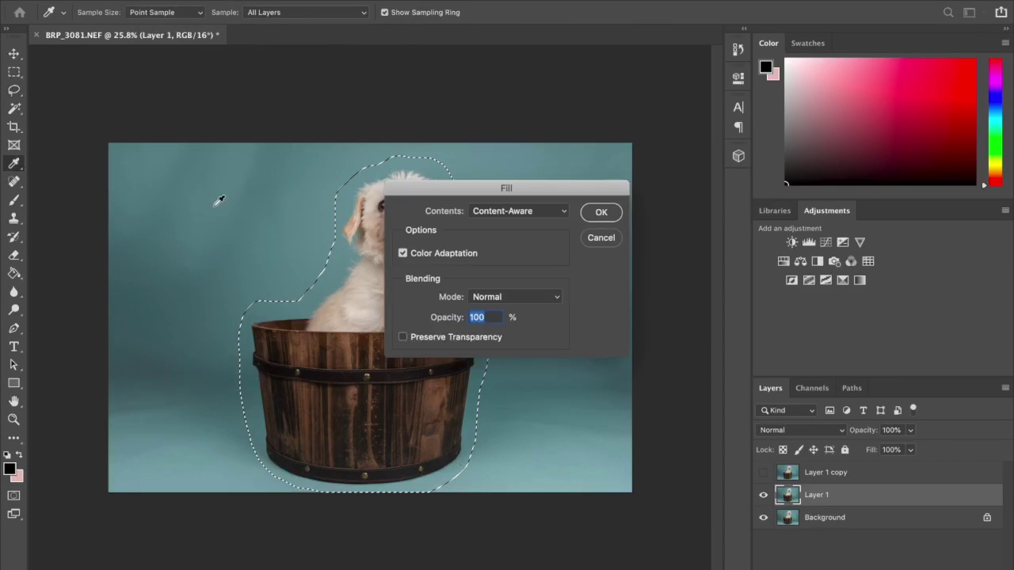
key(Return)
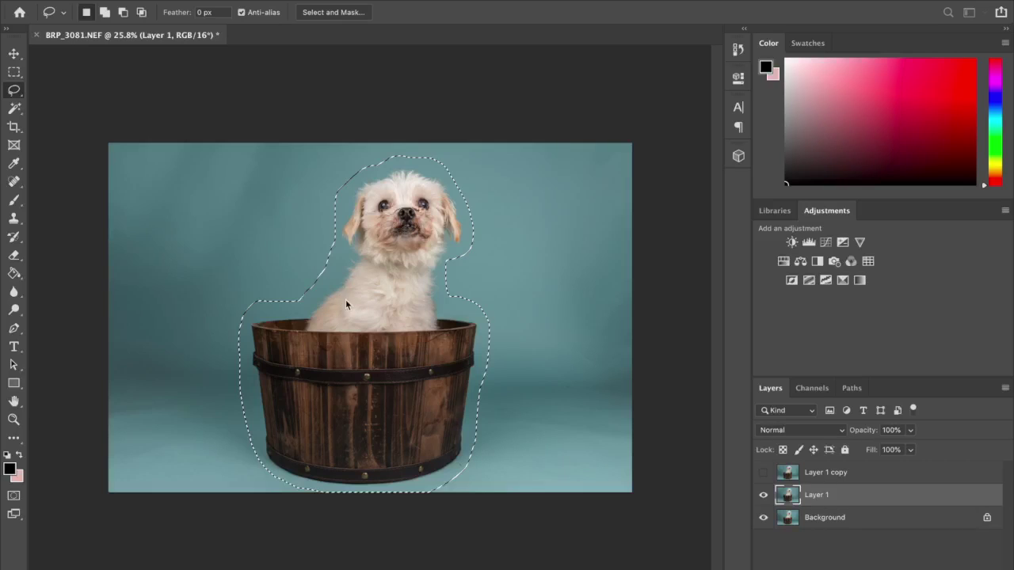
key(super+d)
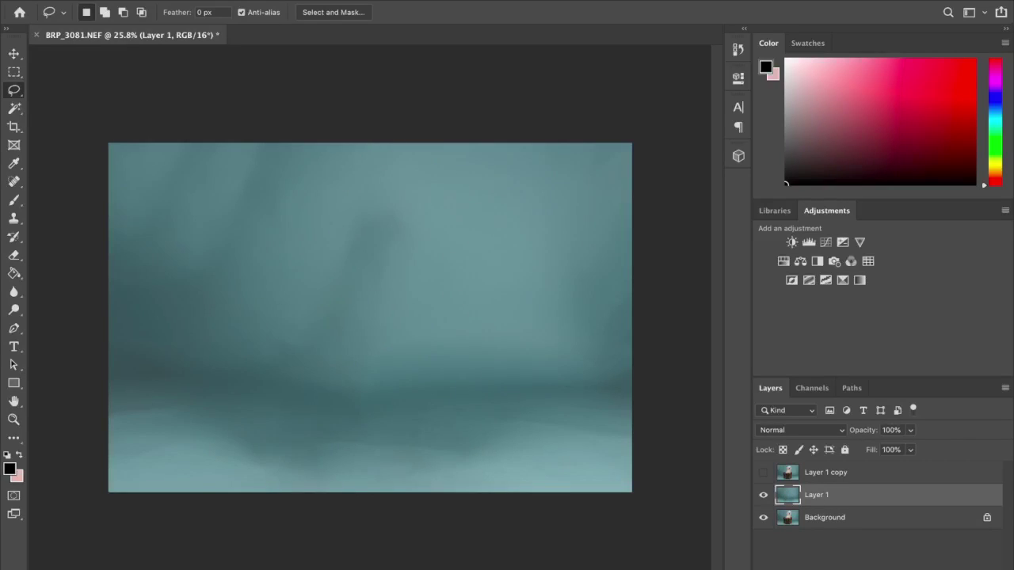
Apply a Gaussian Blur with a radius of 45.8 pixels to the emptied backdrop on Layer 1
click(405, 0)
mouse_move(349, 0)
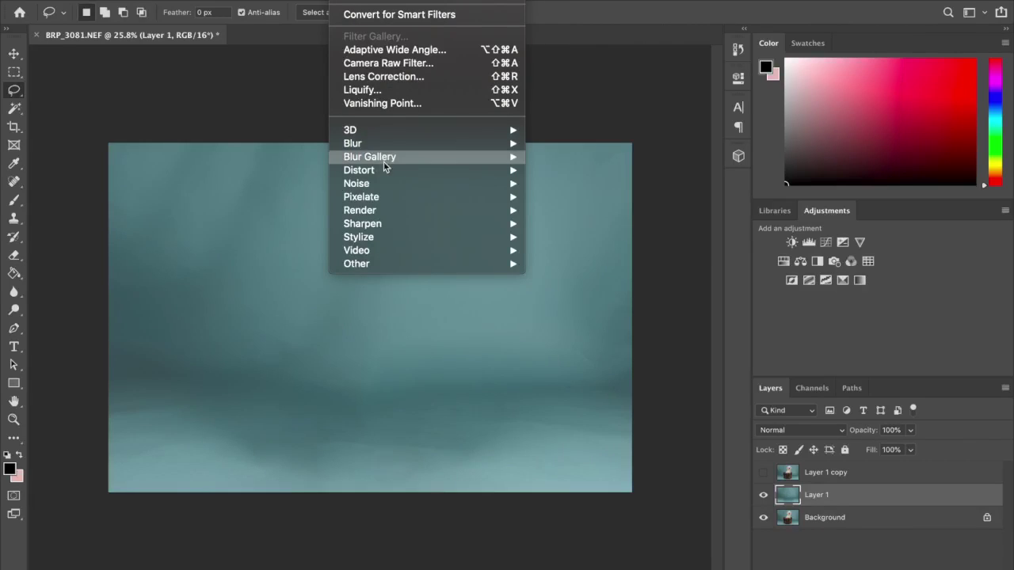
mouse_move(377, 142)
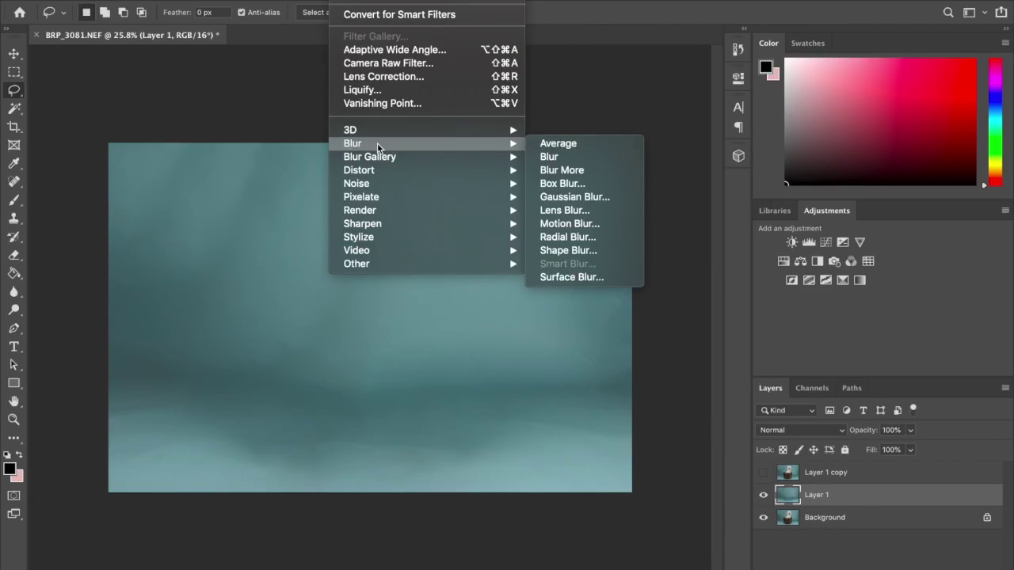
click(537, 198)
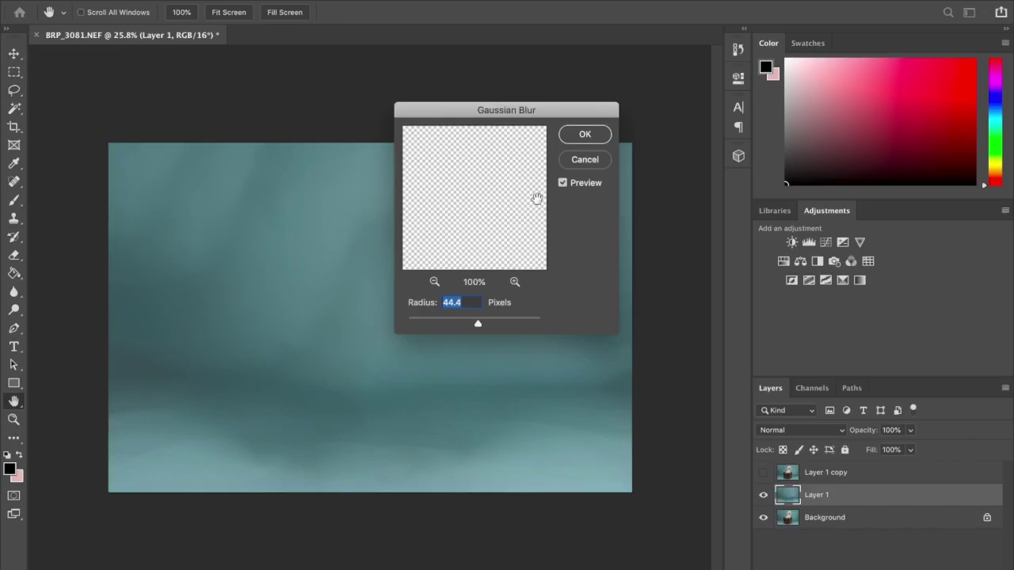
click(484, 322)
drag(484, 324, 479, 324)
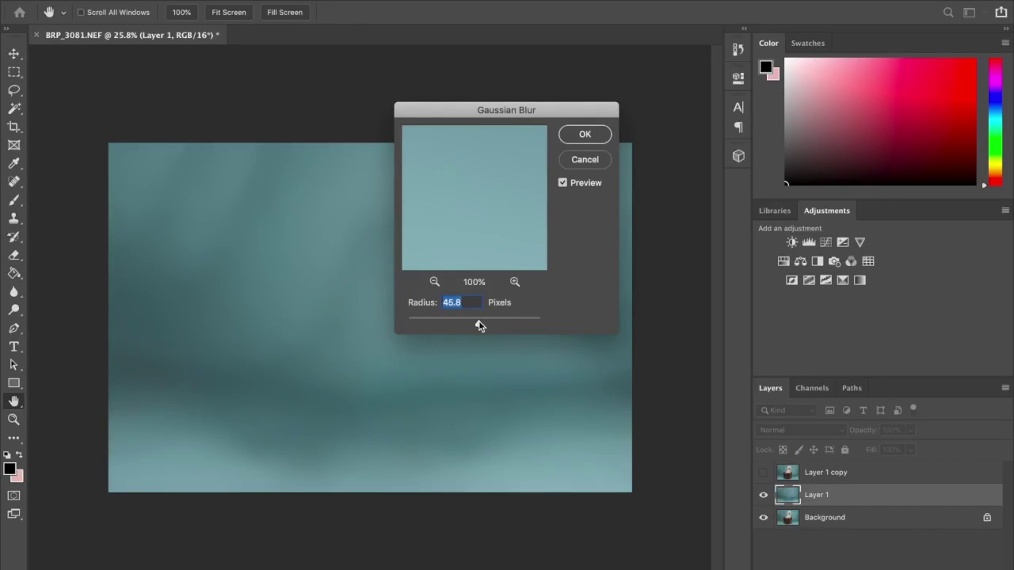
click(577, 133)
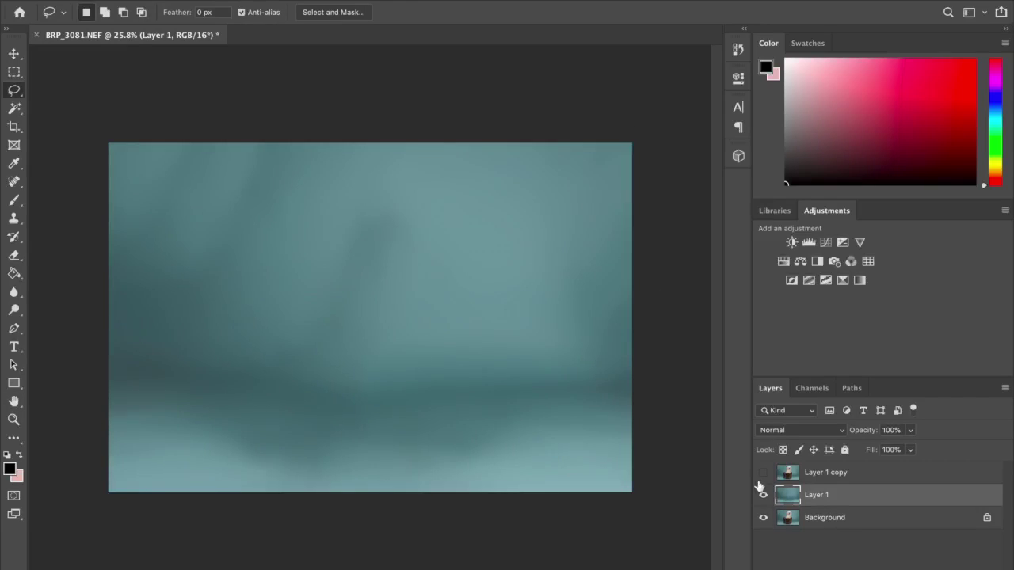
Show Layer 1 copy again and convert it for smart filters
click(763, 472)
click(828, 477)
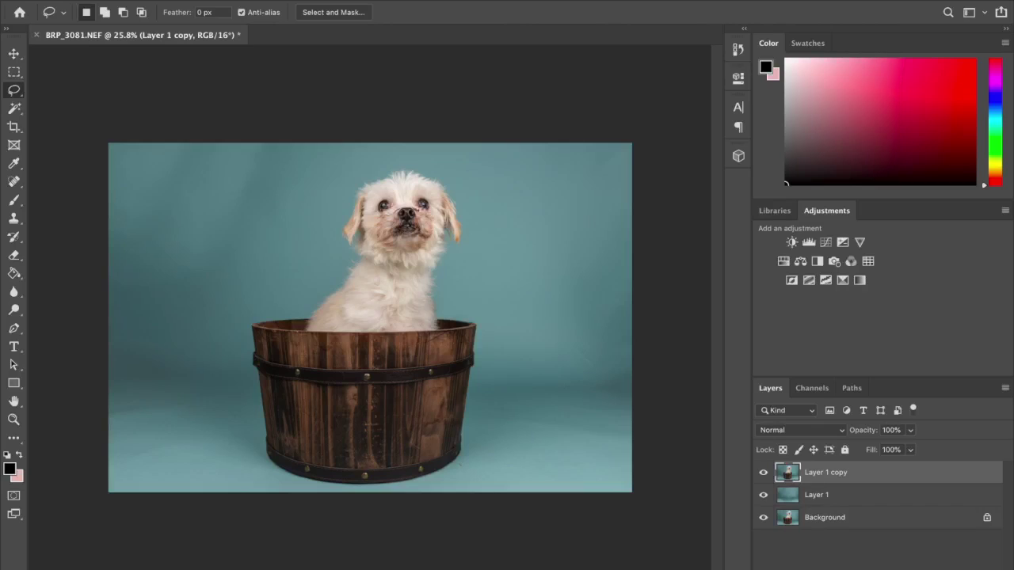
click(349, 0)
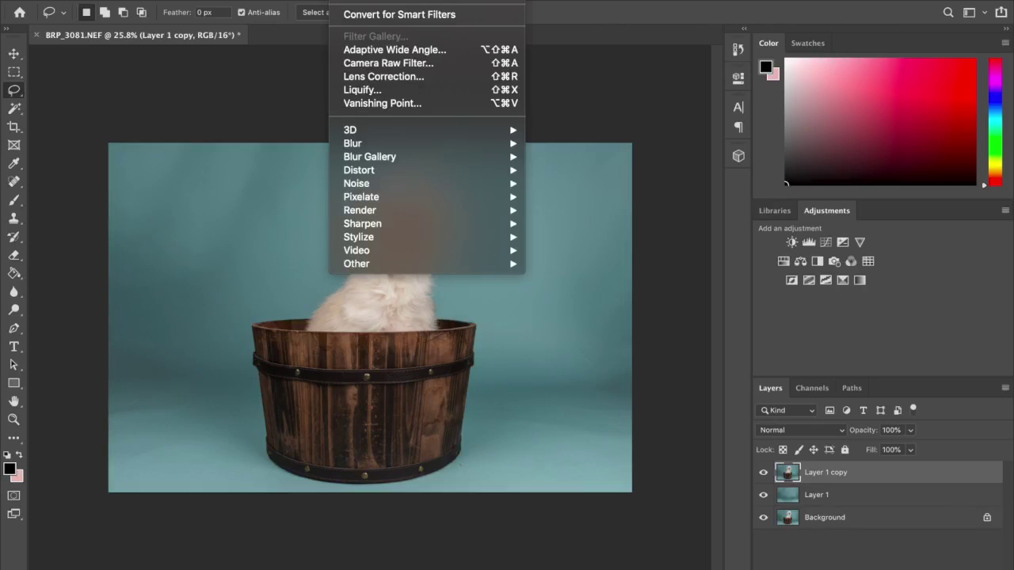
click(357, 15)
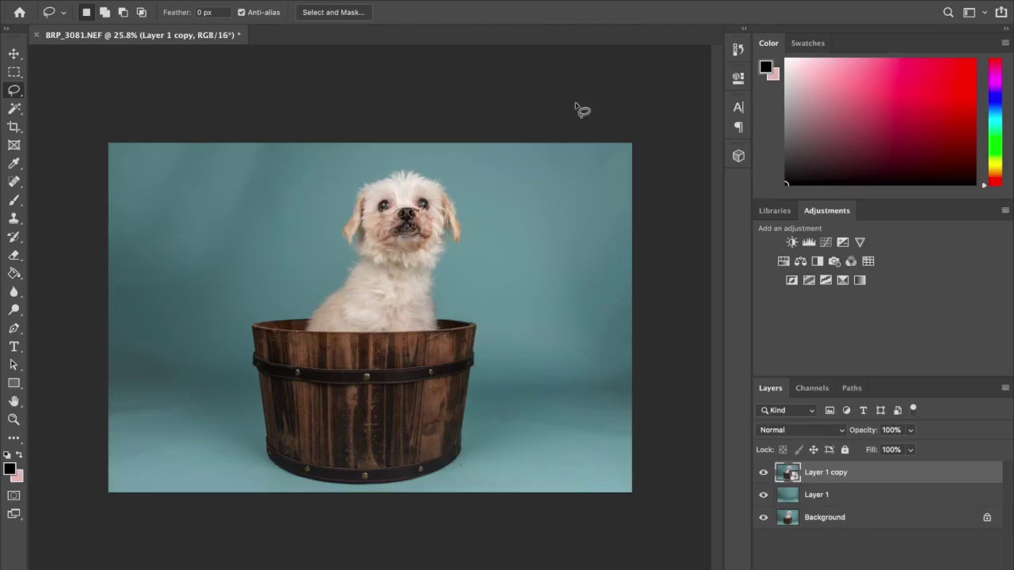
Apply a High Pass filter with a radius of 2.0 pixels to Layer 1 copy
click(348, 0)
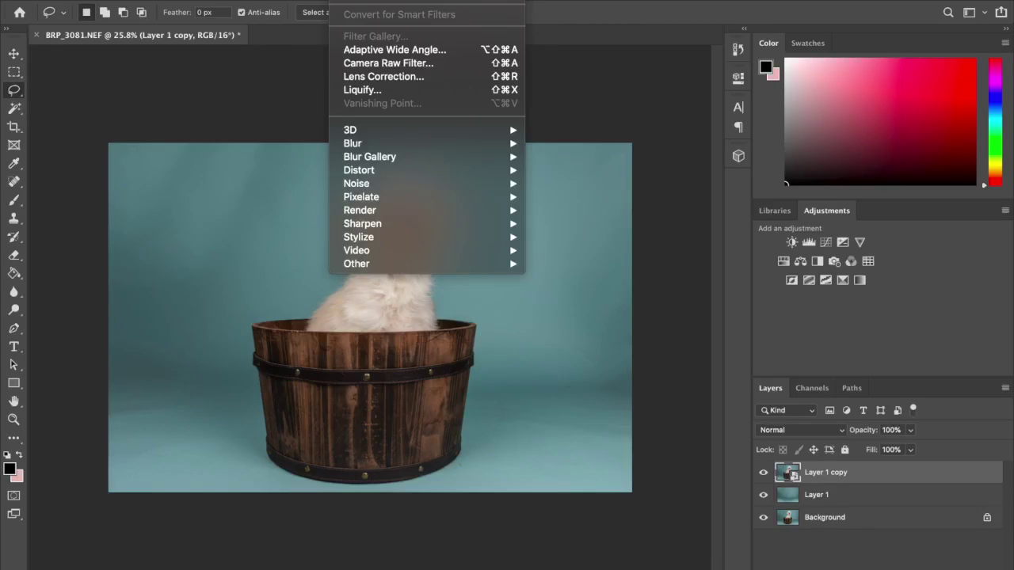
mouse_move(431, 264)
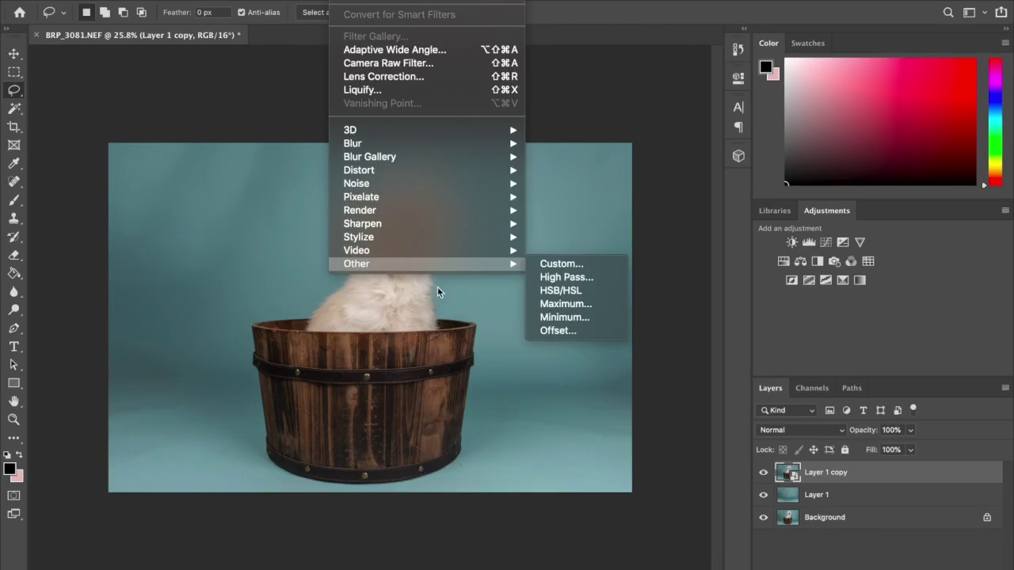
click(569, 277)
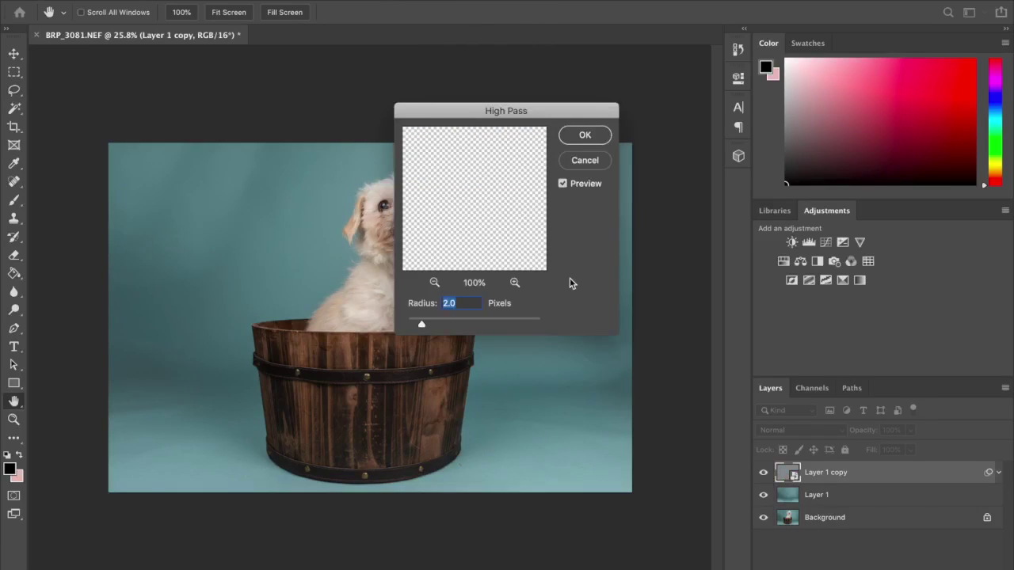
click(583, 136)
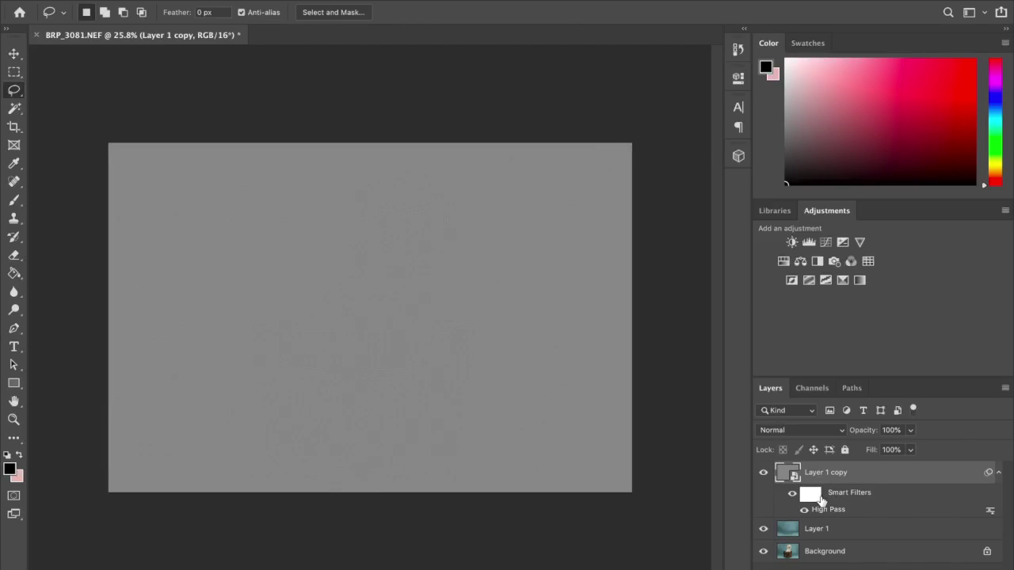
Set Layer 1 copy's blend mode to Overlay and clip it to Layer 1
click(800, 430)
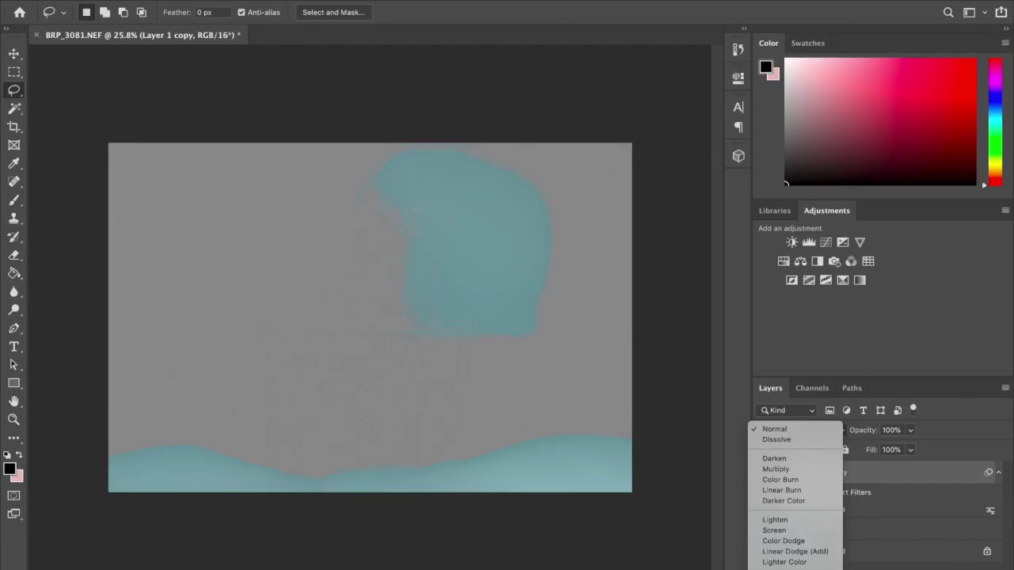
click(784, 568)
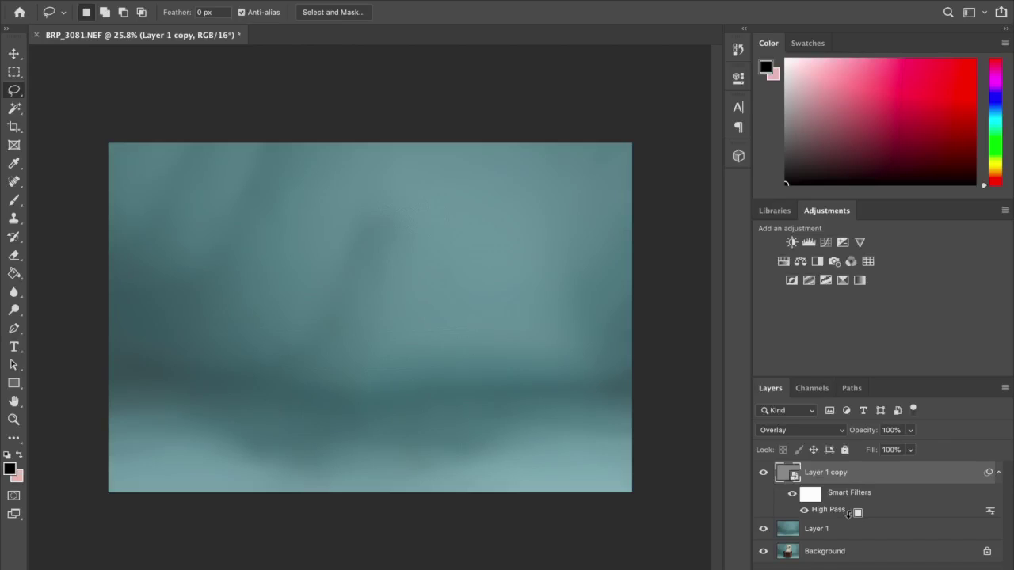
alt+click(849, 514)
Add a layer mask to Layer 1 and choose the Brush tool
click(846, 531)
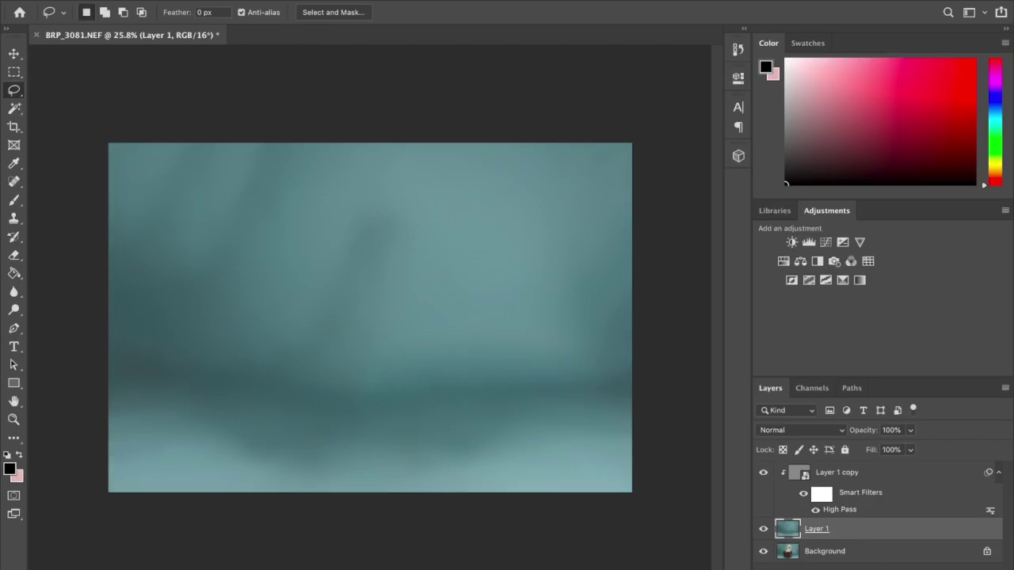
click(873, 562)
scroll(341, 386, up, 5)
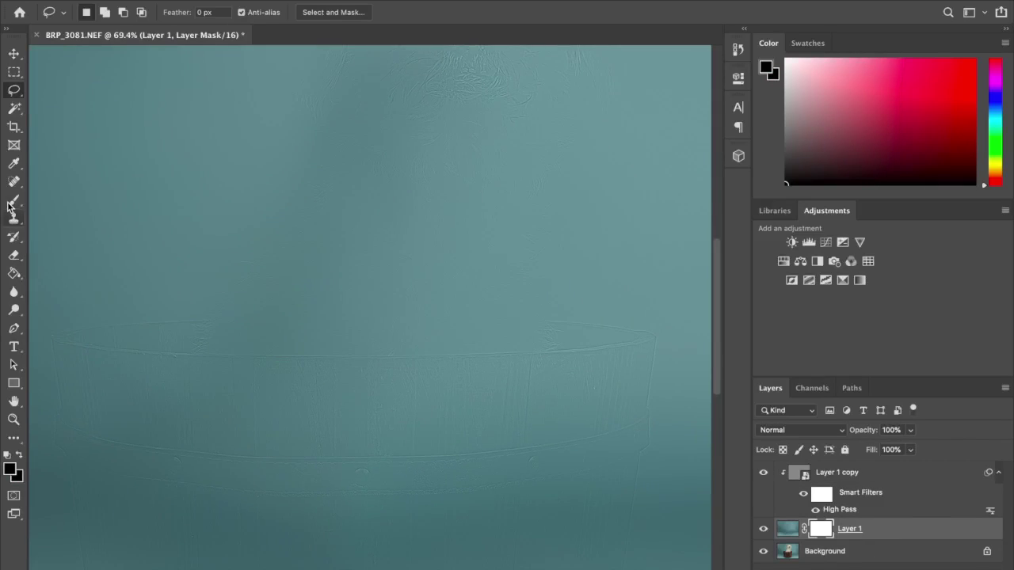
click(13, 201)
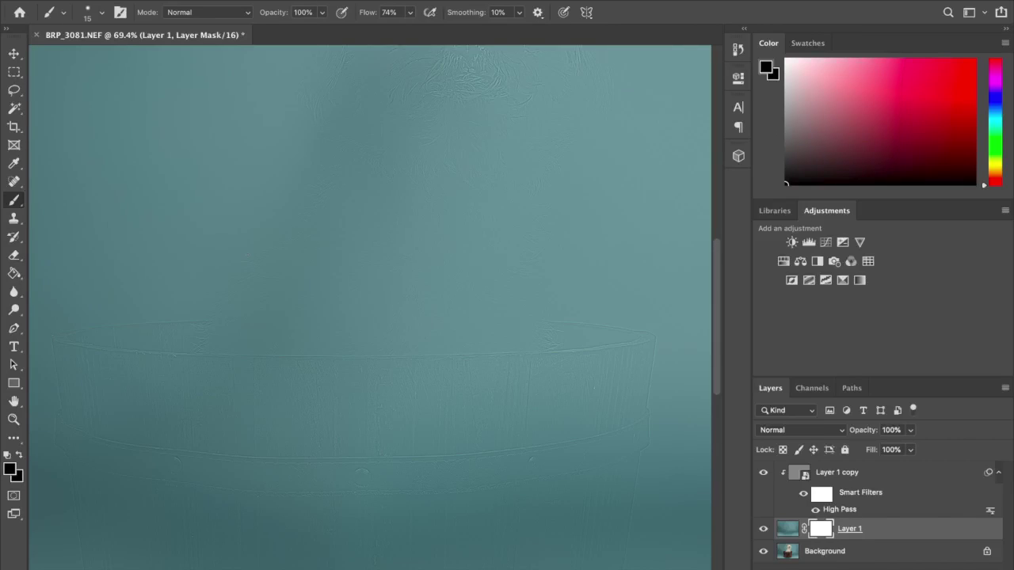
Set the brush size to 175 px and paint black on Layer 1's mask over the top of the dog's head and its left-hand ear
scroll(380, 316, up, 5)
scroll(370, 303, up, 5)
scroll(370, 303, up, 1)
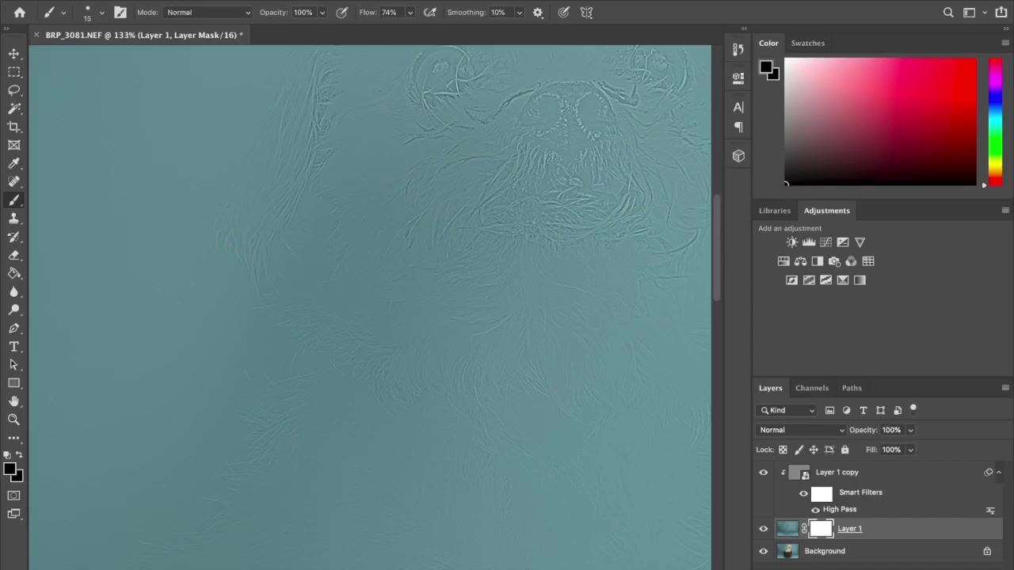
scroll(370, 303, up, 5)
scroll(370, 303, right, 1)
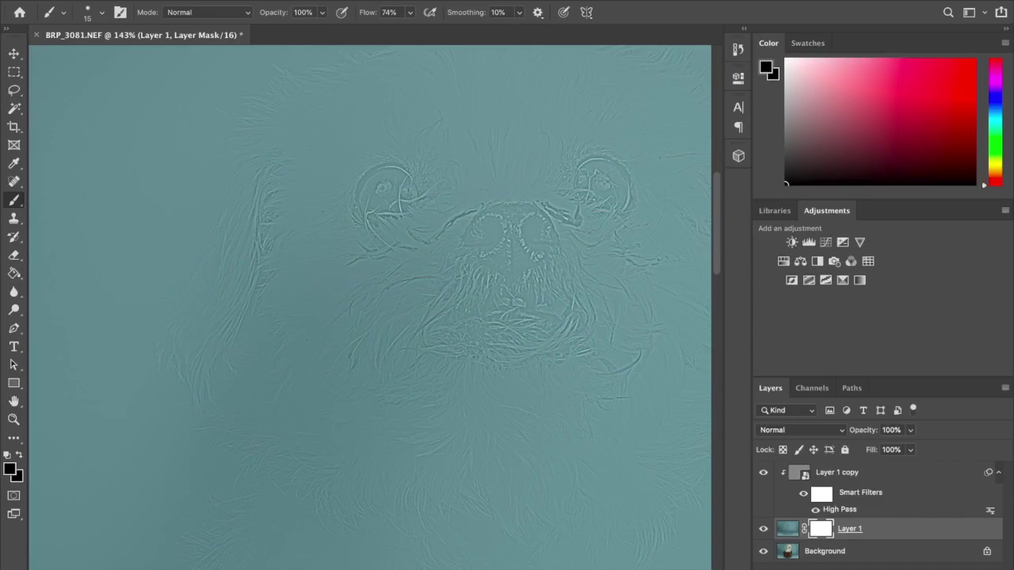
scroll(370, 303, up, 3)
right_click(358, 202)
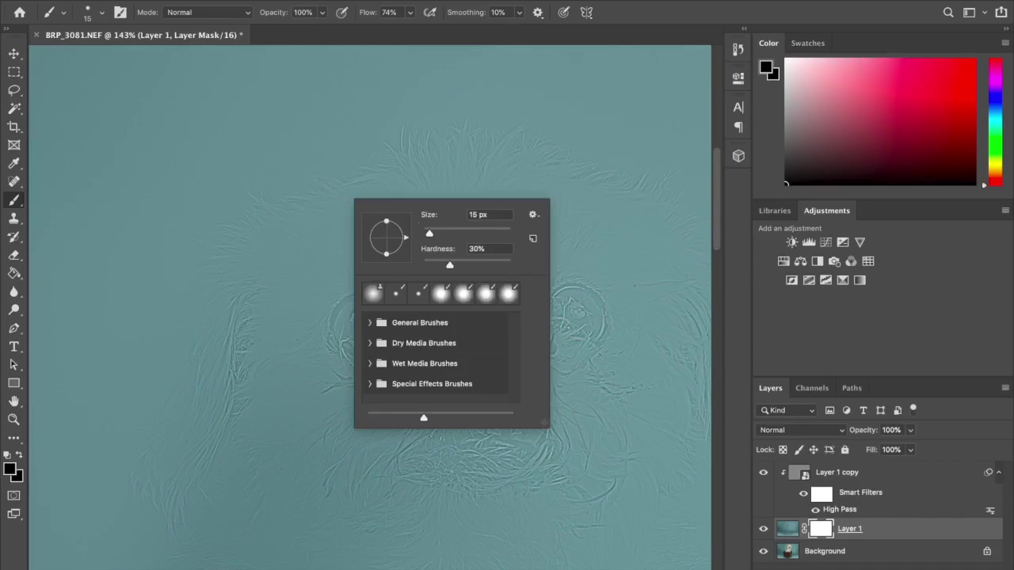
click(484, 232)
key(Return)
mouse_move(434, 149)
mouse_down()
mouse_move(380, 178)
mouse_move(245, 249)
mouse_move(234, 380)
mouse_move(348, 226)
mouse_move(464, 159)
mouse_move(515, 158)
mouse_up()
mouse_move(630, 234)
mouse_down()
mouse_move(483, 209)
mouse_move(405, 250)
mouse_move(246, 422)
mouse_move(225, 400)
mouse_move(188, 432)
mouse_move(167, 503)
mouse_move(269, 495)
mouse_up()
scroll(247, 492, down, 5)
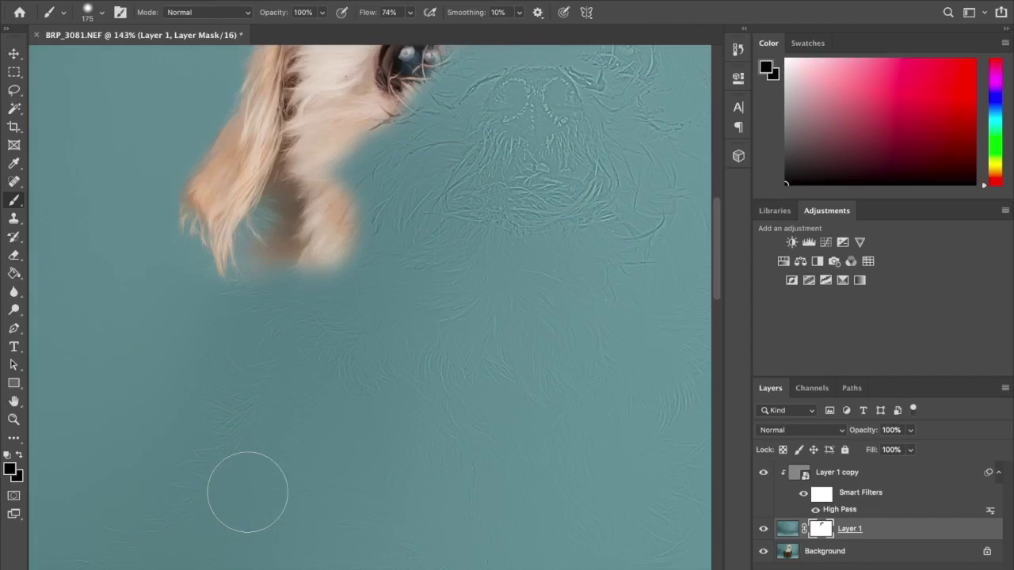
drag(289, 273, 224, 408)
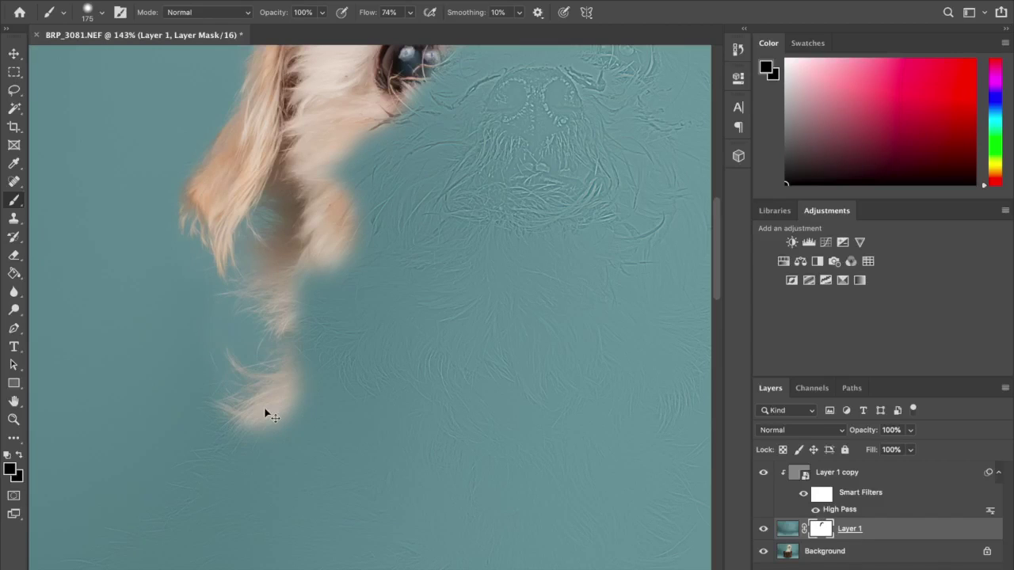
key(ctrl+z)
drag(297, 281, 285, 303)
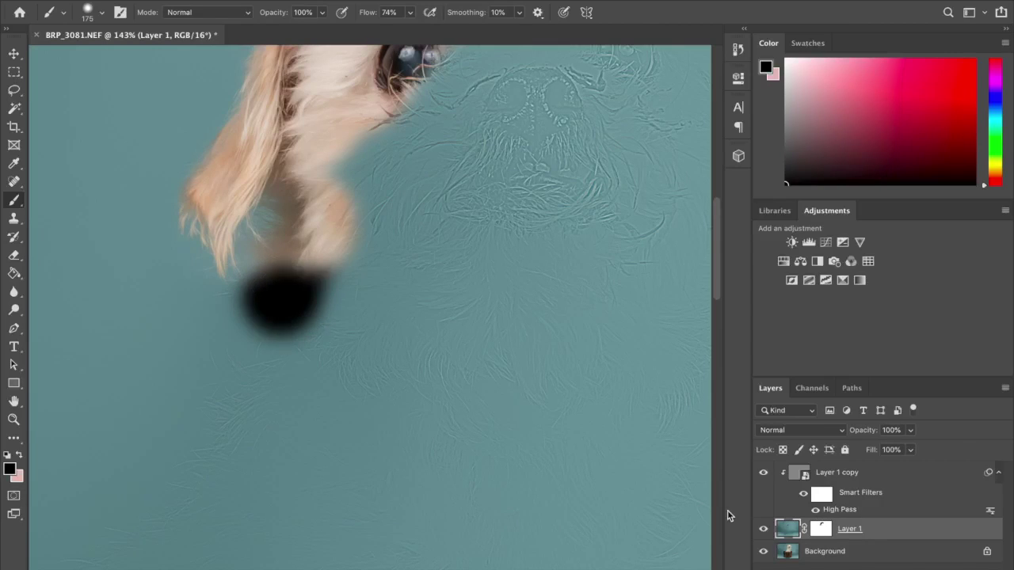
key(ctrl+z)
Paint black on Layer 1's mask to reveal the fur below the left-hand ear and the right-hand side of the head and ear
click(820, 528)
mouse_move(317, 249)
mouse_down()
mouse_move(281, 274)
mouse_move(278, 304)
mouse_move(321, 340)
mouse_move(317, 360)
mouse_move(305, 388)
mouse_move(251, 437)
mouse_move(229, 479)
mouse_move(234, 499)
mouse_move(380, 317)
mouse_move(345, 263)
mouse_up()
scroll(346, 263, up, 5)
scroll(345, 264, right, 10)
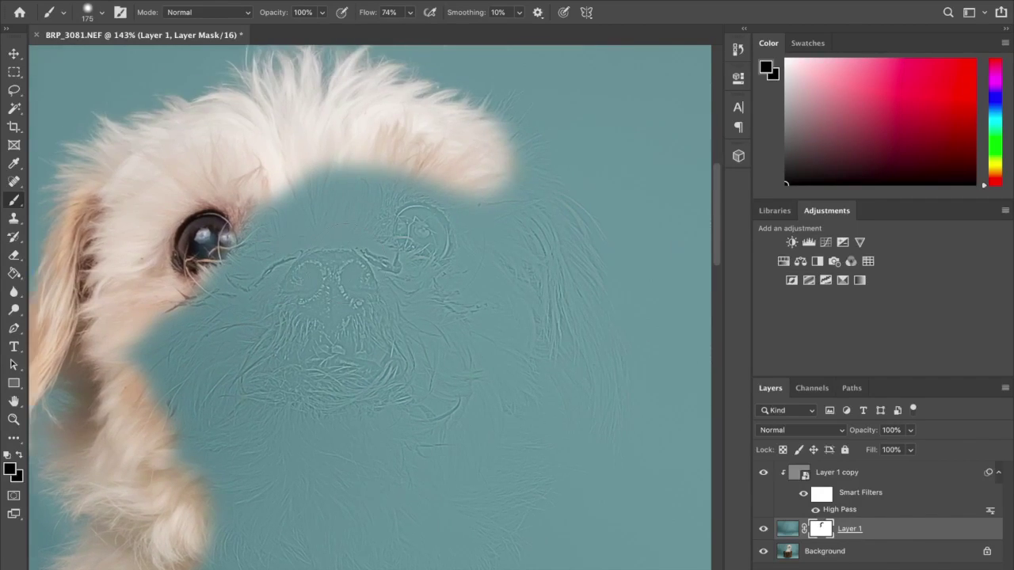
mouse_move(369, 131)
mouse_down()
mouse_move(398, 182)
mouse_move(461, 254)
mouse_move(473, 400)
mouse_move(465, 455)
mouse_move(429, 270)
mouse_move(393, 249)
mouse_move(389, 435)
mouse_move(399, 439)
mouse_move(390, 467)
mouse_move(377, 451)
mouse_move(359, 229)
mouse_move(333, 184)
mouse_move(295, 174)
mouse_up()
Paint black on the mask down the right-hand side of the dog's face, neck and body
scroll(295, 174, down, 5)
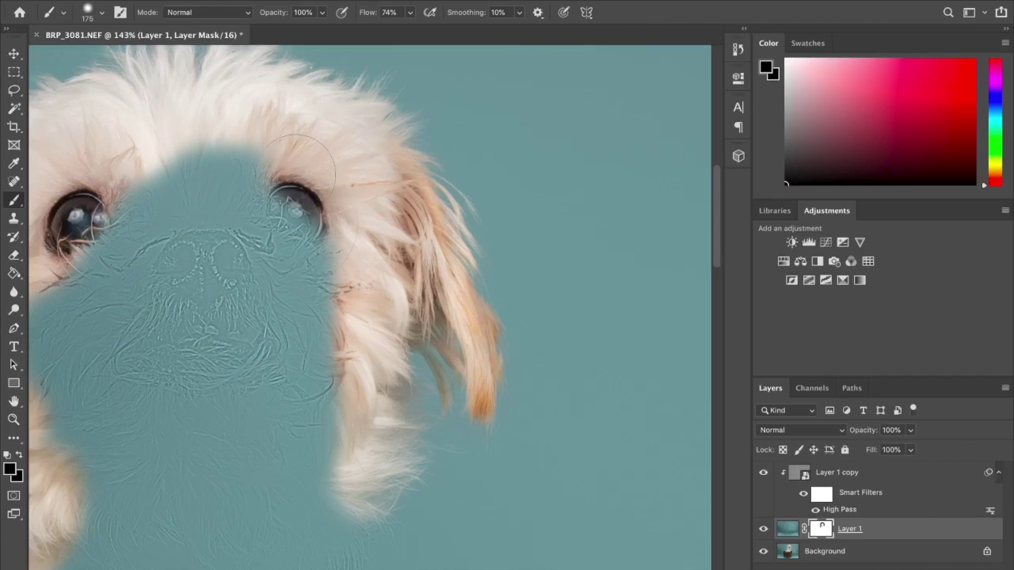
mouse_move(360, 261)
mouse_down()
mouse_move(321, 372)
mouse_move(317, 198)
mouse_move(289, 403)
mouse_move(324, 400)
mouse_move(305, 514)
mouse_move(277, 293)
mouse_up()
scroll(381, 204, down, 5)
mouse_move(381, 190)
mouse_down()
mouse_move(395, 149)
mouse_move(435, 251)
mouse_move(435, 214)
mouse_move(464, 310)
mouse_move(490, 303)
mouse_move(662, 333)
mouse_move(678, 368)
mouse_move(658, 396)
mouse_move(515, 360)
mouse_move(500, 376)
mouse_move(459, 378)
mouse_up()
Reveal the barrel's right-hand rim and side by painting black on Layer 1's mask
scroll(570, 325, down, 5)
scroll(570, 325, right, 3)
mouse_move(571, 323)
mouse_down()
mouse_move(549, 257)
mouse_move(554, 311)
mouse_move(557, 239)
mouse_move(552, 388)
mouse_move(540, 222)
mouse_move(534, 330)
mouse_up()
scroll(529, 349, down, 3)
scroll(524, 362, down, 3)
mouse_move(531, 151)
mouse_down()
mouse_move(529, 234)
mouse_move(537, 218)
mouse_move(534, 176)
mouse_move(502, 429)
mouse_up()
Paint black on the mask along the barrel's lower leather band from its right-hand end to its left-hand end
scroll(502, 427, down, 6)
mouse_move(495, 206)
mouse_down()
mouse_move(490, 155)
mouse_move(502, 197)
mouse_move(493, 340)
mouse_move(464, 377)
mouse_move(335, 446)
mouse_move(437, 335)
mouse_move(430, 322)
mouse_move(452, 301)
mouse_move(369, 299)
mouse_move(238, 323)
mouse_move(228, 336)
mouse_up()
scroll(424, 333, down, 2)
scroll(425, 333, down, 2)
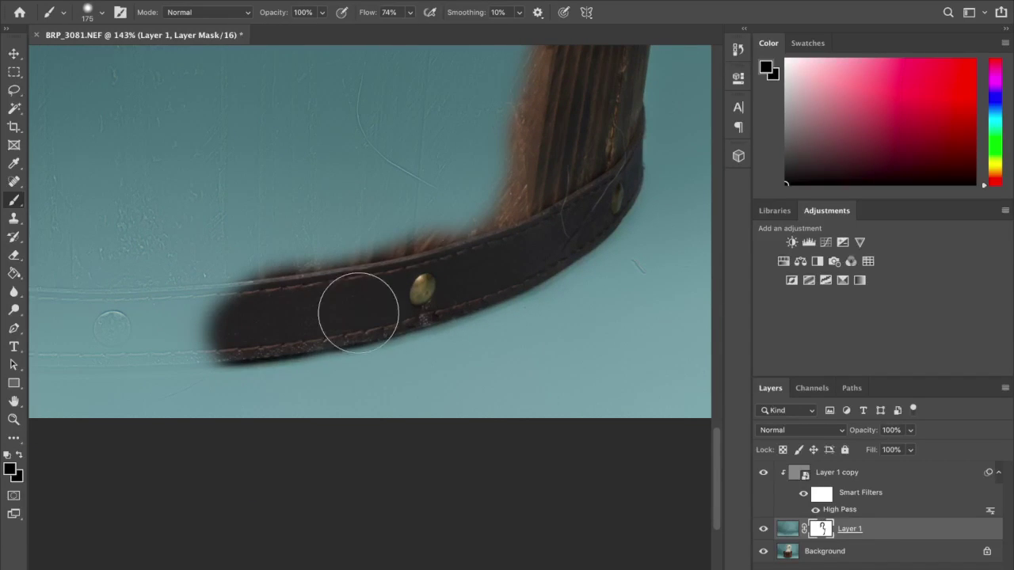
mouse_move(410, 292)
mouse_down()
mouse_move(405, 272)
mouse_move(433, 221)
mouse_up()
scroll(432, 220, left, 5)
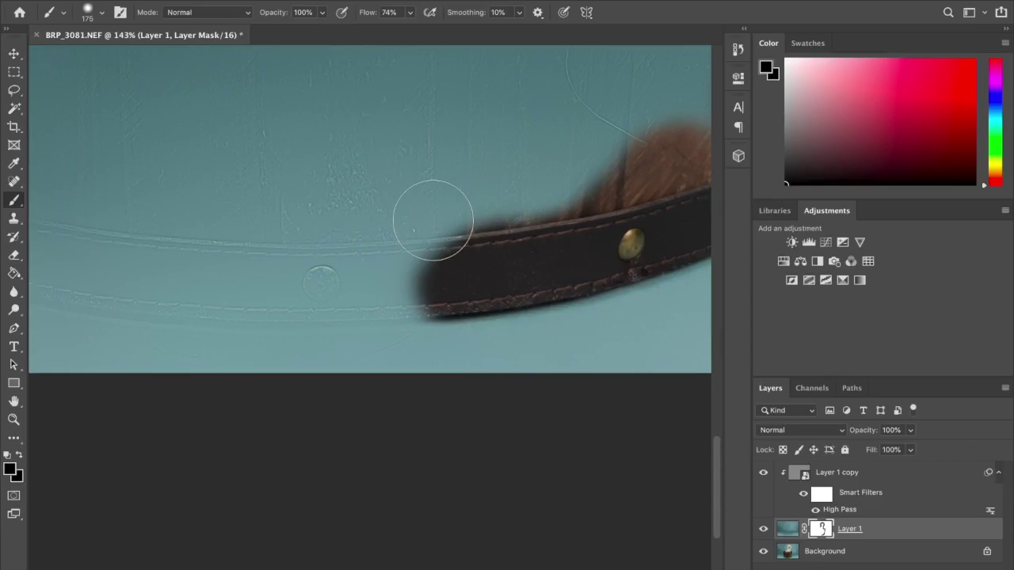
mouse_move(459, 282)
mouse_down()
mouse_move(240, 301)
mouse_move(455, 266)
mouse_up()
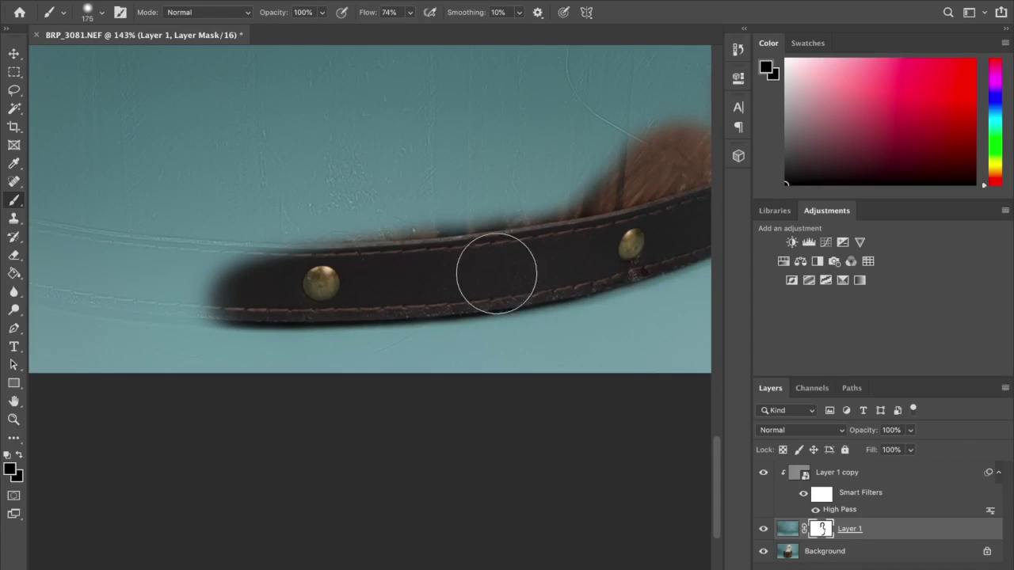
drag(233, 289, 185, 282)
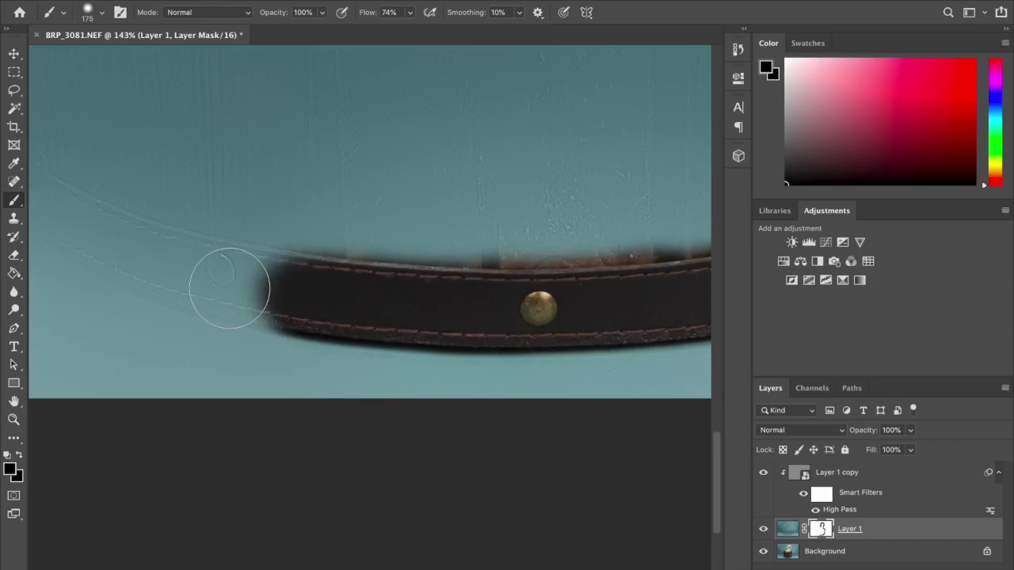
scroll(229, 289, left, 5)
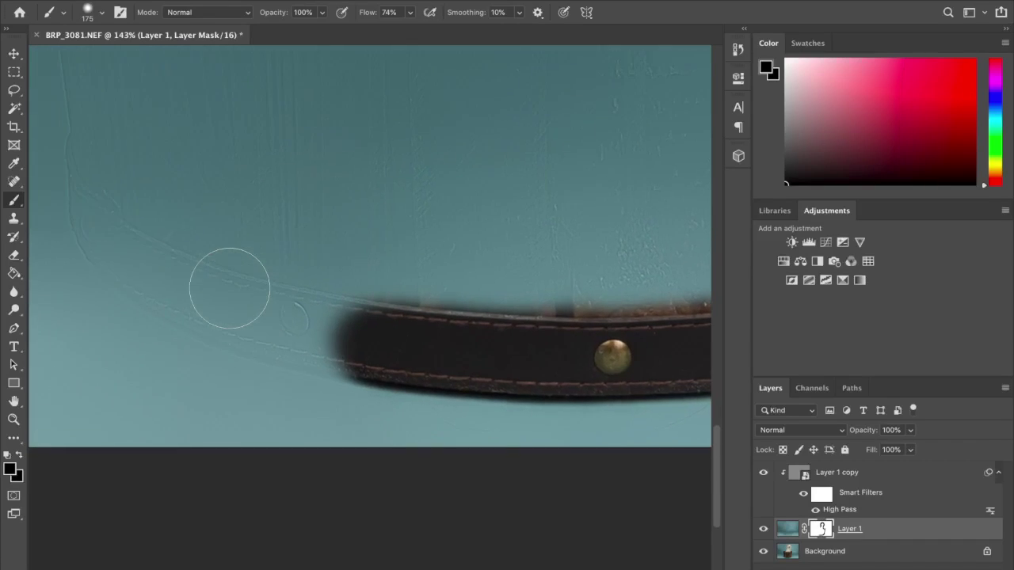
mouse_move(456, 356)
mouse_down()
mouse_move(419, 361)
mouse_move(483, 372)
mouse_move(308, 313)
mouse_move(328, 333)
mouse_move(433, 359)
mouse_move(303, 320)
mouse_move(394, 355)
mouse_move(267, 305)
mouse_move(222, 236)
mouse_move(298, 318)
mouse_move(207, 255)
mouse_move(289, 296)
mouse_move(305, 286)
mouse_move(253, 241)
mouse_move(224, 156)
mouse_move(229, 226)
mouse_up()
Mask in the barrel's left-hand staves from the lower band up to the upper leather band
scroll(226, 227, up, 5)
mouse_move(231, 353)
mouse_down()
mouse_move(217, 227)
mouse_move(232, 374)
mouse_move(210, 215)
mouse_move(228, 393)
mouse_move(192, 118)
mouse_up()
scroll(207, 199, down, 1)
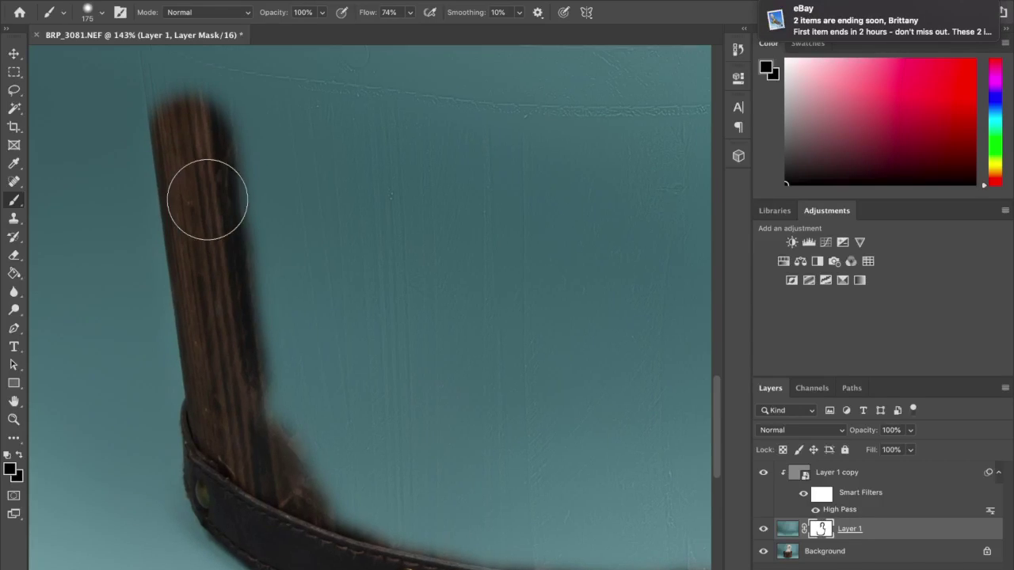
scroll(206, 200, up, 6)
mouse_move(198, 211)
mouse_down()
mouse_move(143, 165)
mouse_move(137, 230)
mouse_up()
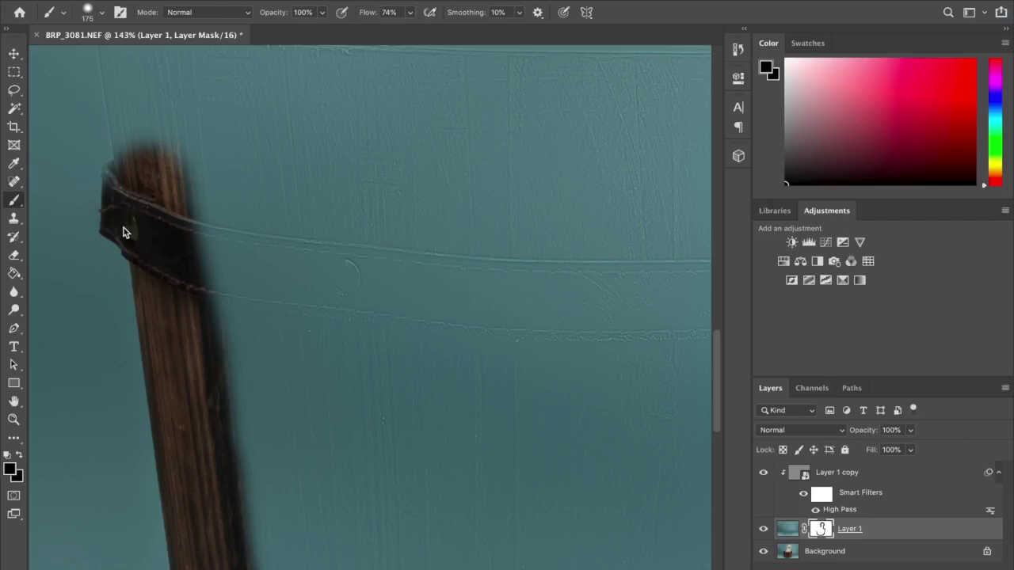
Paint black on the mask over the barrel's left-hand rim and along the dog's back
scroll(175, 327, up, 5)
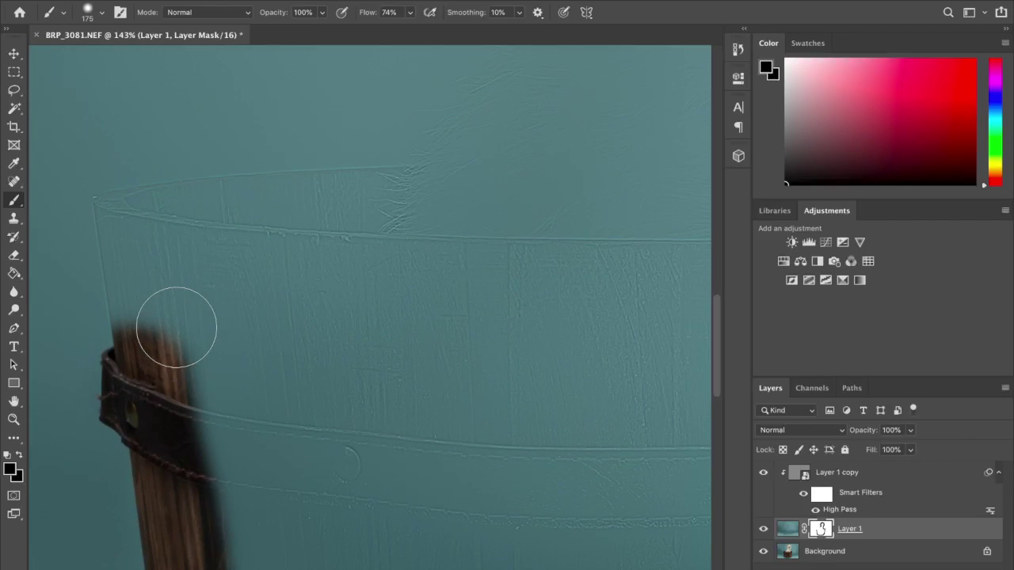
mouse_move(131, 301)
mouse_down()
mouse_move(144, 345)
mouse_move(118, 209)
mouse_move(242, 188)
mouse_move(316, 202)
mouse_move(473, 182)
mouse_move(257, 221)
mouse_move(233, 249)
mouse_move(175, 266)
mouse_move(222, 328)
mouse_up()
scroll(222, 328, up, 6)
mouse_move(364, 392)
mouse_down()
mouse_move(396, 388)
mouse_move(412, 360)
mouse_move(528, 262)
mouse_move(453, 376)
mouse_move(400, 430)
mouse_move(428, 443)
mouse_up()
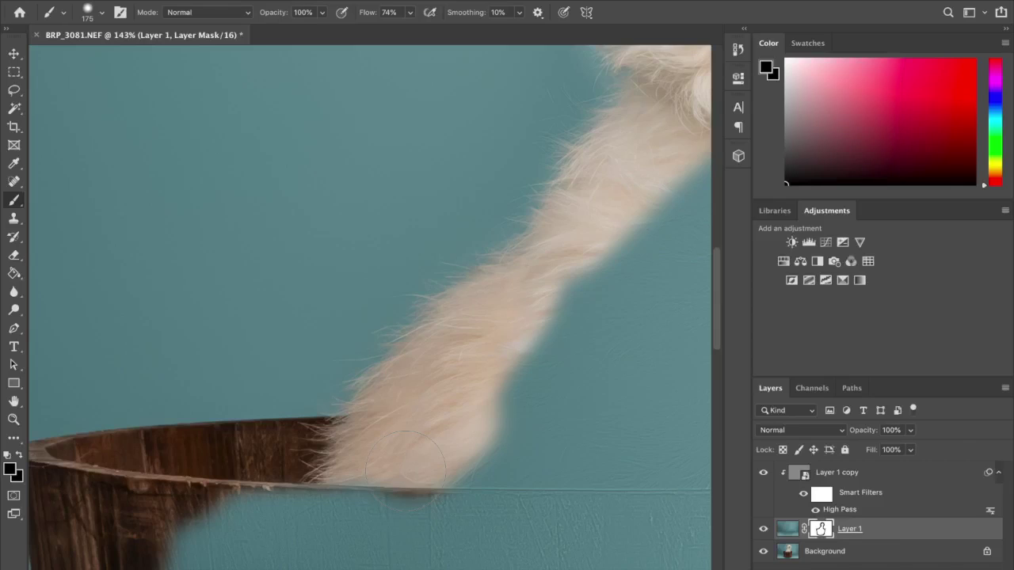
Enlarge the brush to 444 px and paint black on the mask over the remaining interior of the dog and barrel
scroll(405, 472, down, 6)
scroll(405, 472, down, 2)
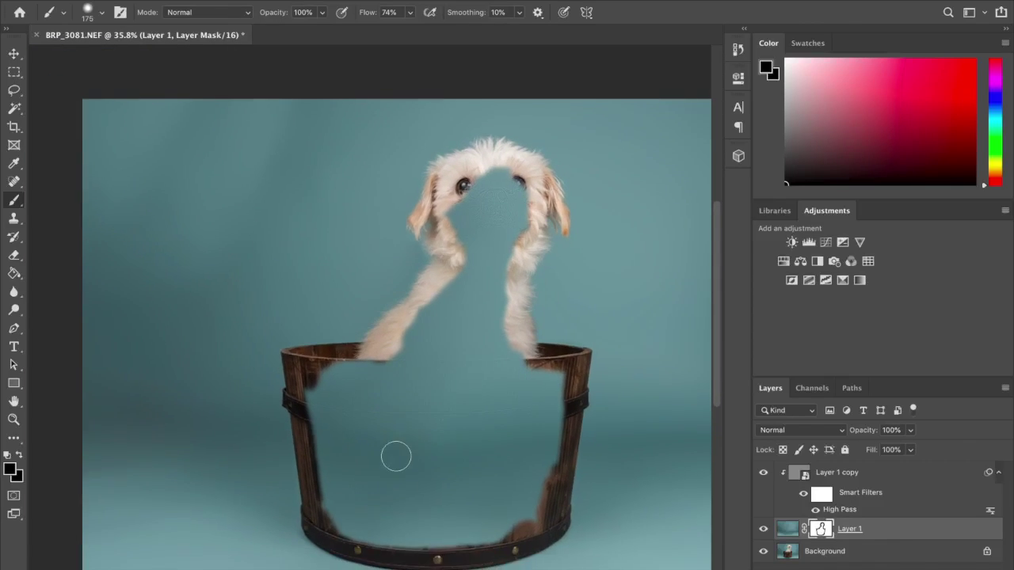
right_click(392, 434)
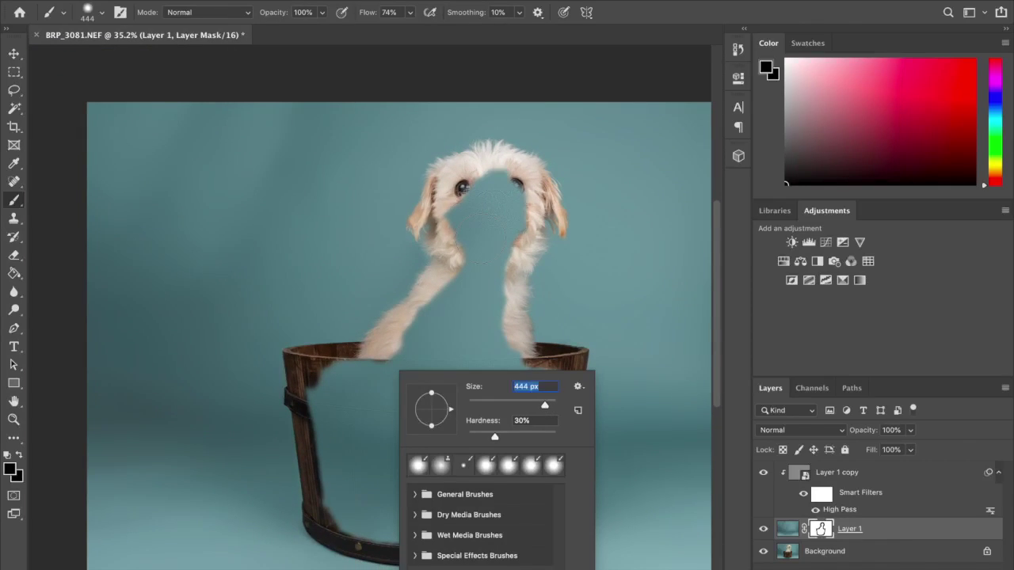
key(Return)
click(484, 215)
drag(483, 194, 493, 183)
mouse_move(504, 255)
mouse_down()
mouse_move(467, 302)
mouse_move(452, 289)
mouse_move(396, 349)
mouse_move(404, 357)
mouse_move(511, 346)
mouse_move(487, 309)
mouse_up()
mouse_move(441, 351)
mouse_down()
mouse_move(311, 388)
mouse_move(329, 518)
mouse_move(361, 542)
mouse_move(413, 539)
mouse_move(484, 533)
mouse_move(469, 535)
mouse_move(510, 523)
mouse_move(532, 496)
mouse_move(530, 506)
mouse_move(553, 432)
mouse_move(553, 365)
mouse_move(372, 409)
mouse_move(346, 406)
mouse_move(356, 499)
mouse_move(371, 523)
mouse_move(484, 498)
mouse_move(536, 430)
mouse_move(529, 414)
mouse_move(490, 411)
mouse_move(352, 451)
mouse_move(358, 498)
mouse_move(436, 445)
mouse_move(502, 428)
mouse_move(516, 443)
mouse_move(405, 524)
mouse_up()
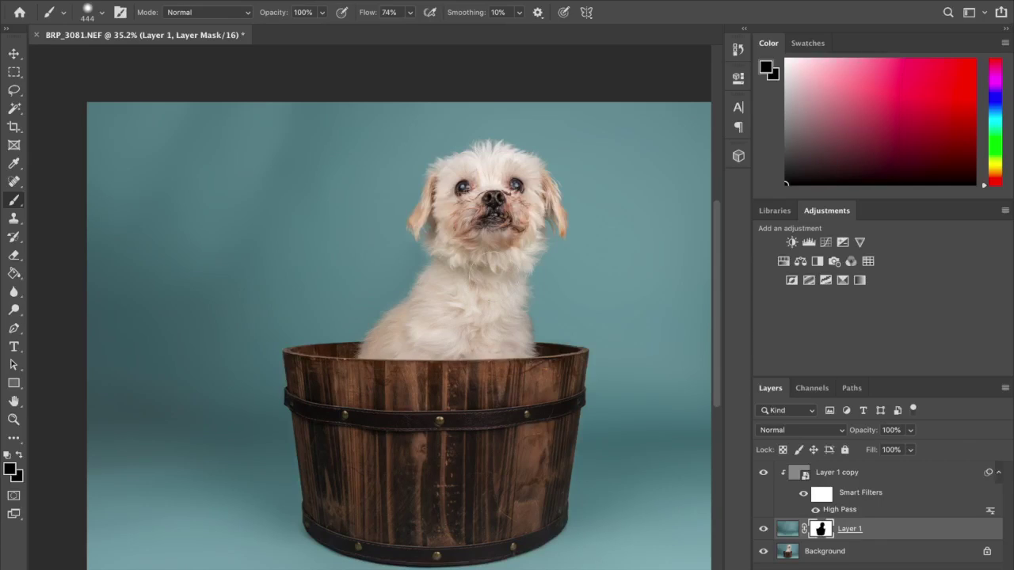
Reduce the brush opacity to 35% and paint the mask at the barrel's lower left edge
click(321, 13)
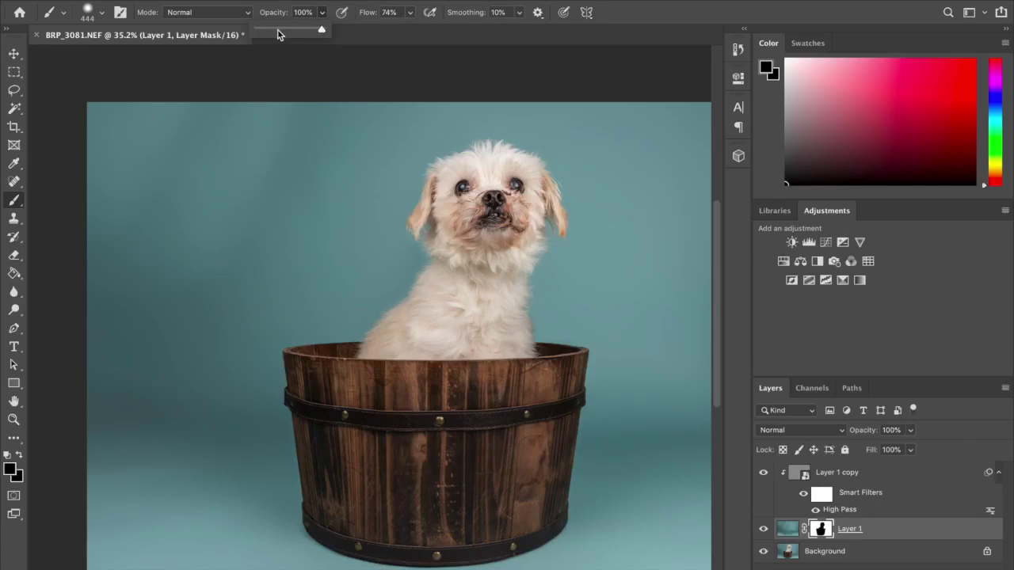
scroll(332, 366, down, 5)
click(301, 438)
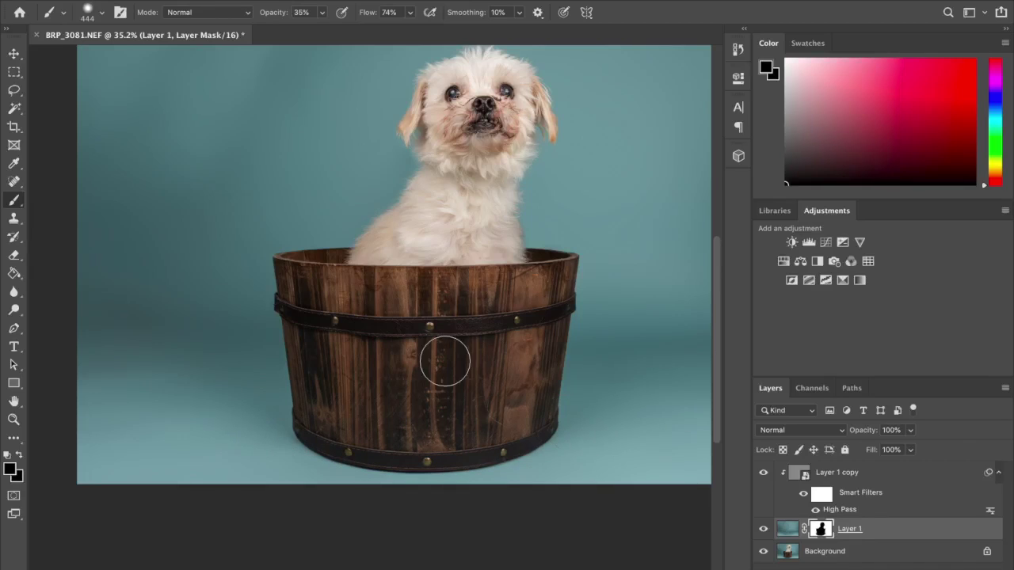
Set the brush size to 44 px for refining the mask around the dog's left-hand ear
scroll(444, 361, up, 2)
scroll(444, 361, up, 5)
scroll(376, 317, up, 3)
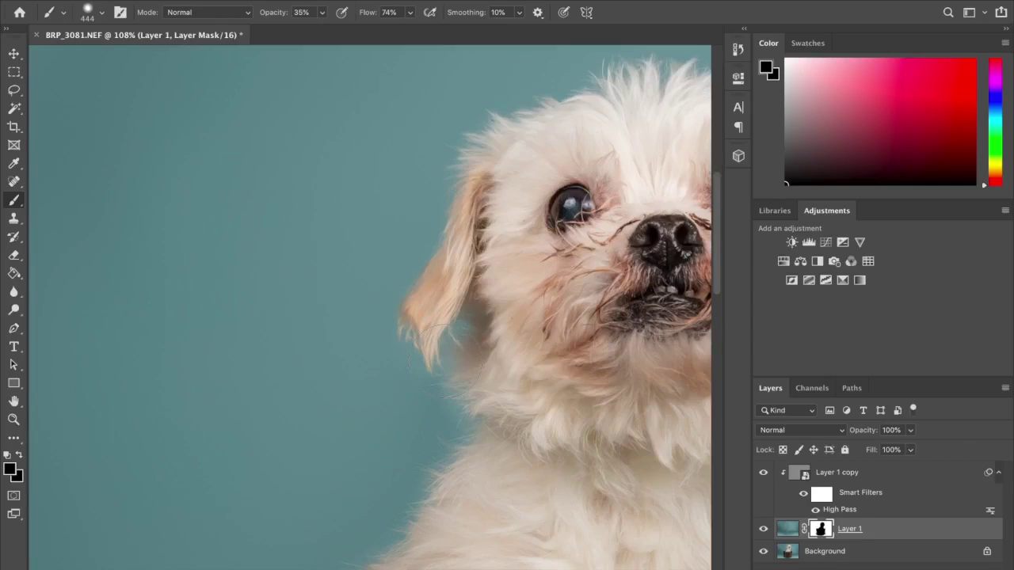
right_click(390, 398)
key(Return)
scroll(424, 366, up, 5)
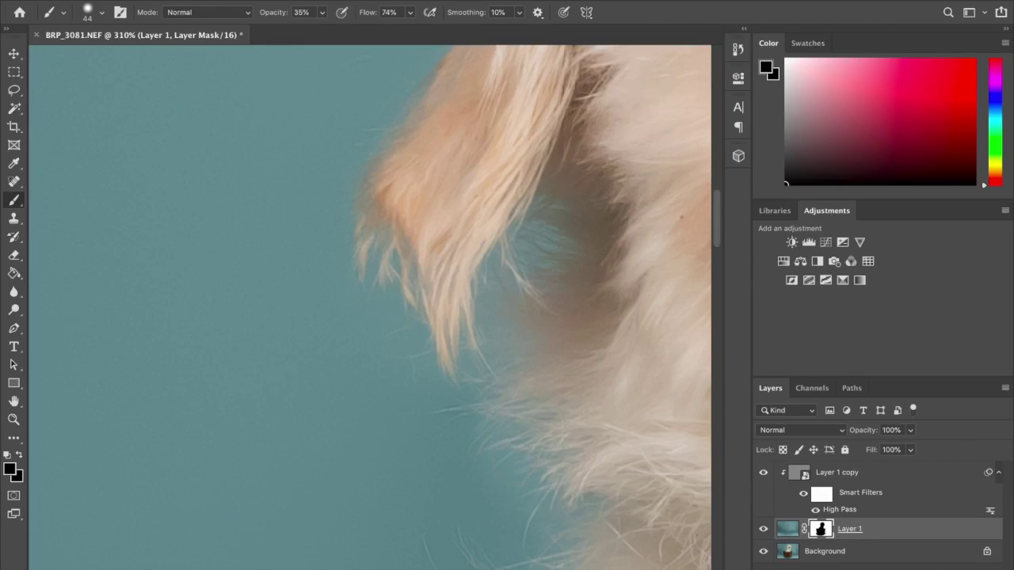
Change the foreground color to white (ffffff) and restore the smooth backdrop in the gap beneath the left-hand ear
click(10, 471)
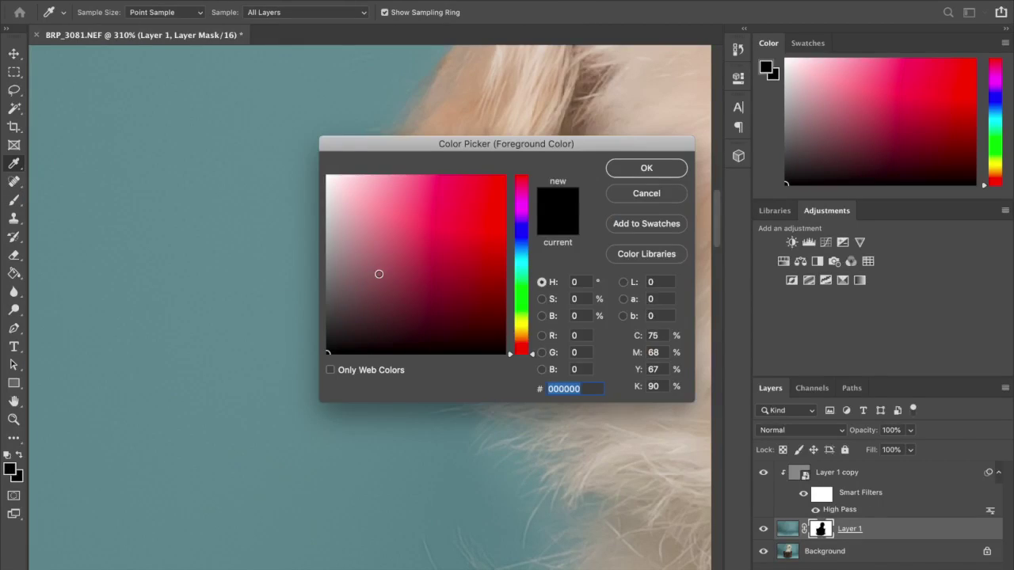
text(ffffff)
click(614, 171)
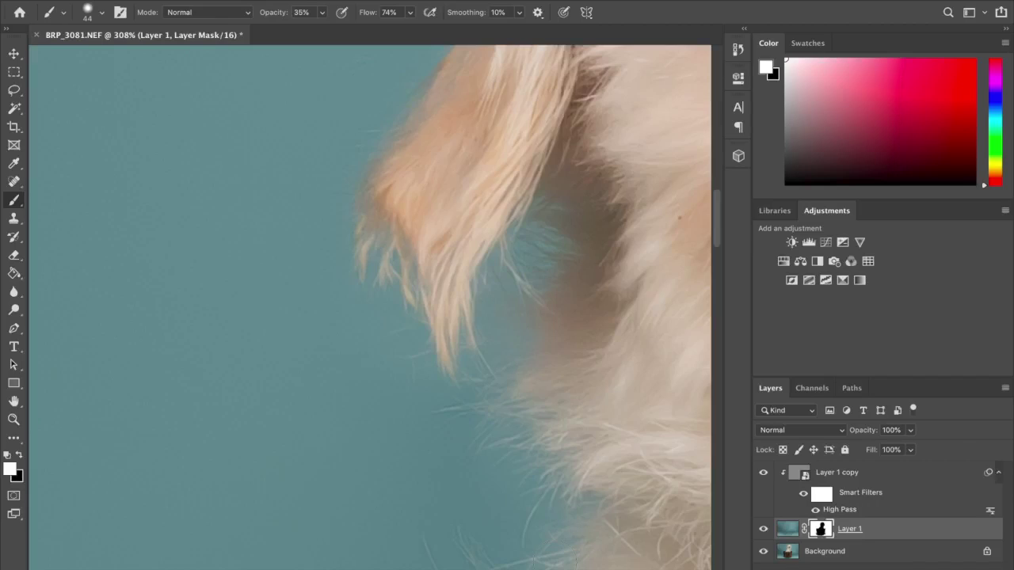
Fit the whole image in view and save the retouched BRP_3081 photo
key(ctrl+0)
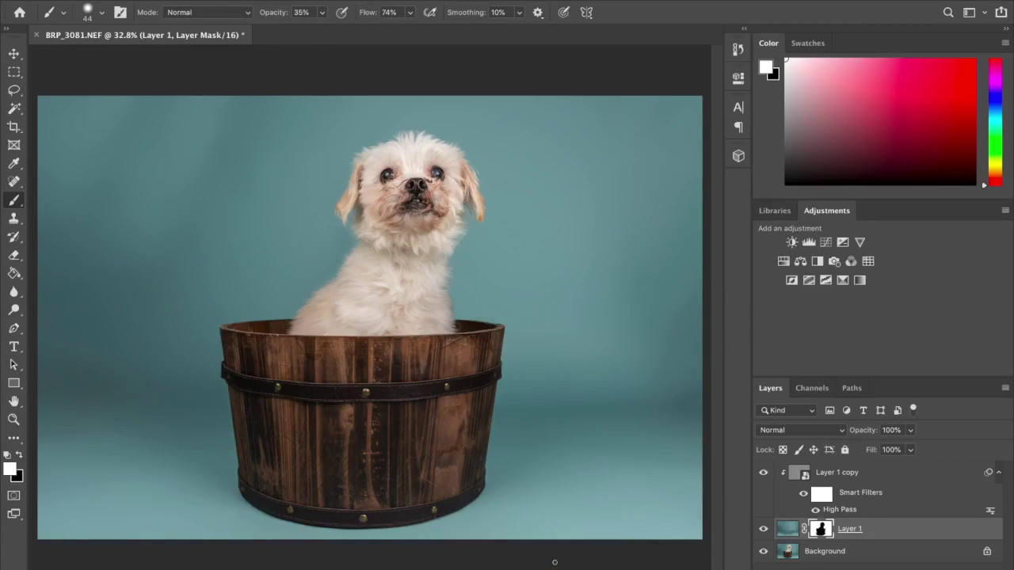
click(127, 3)
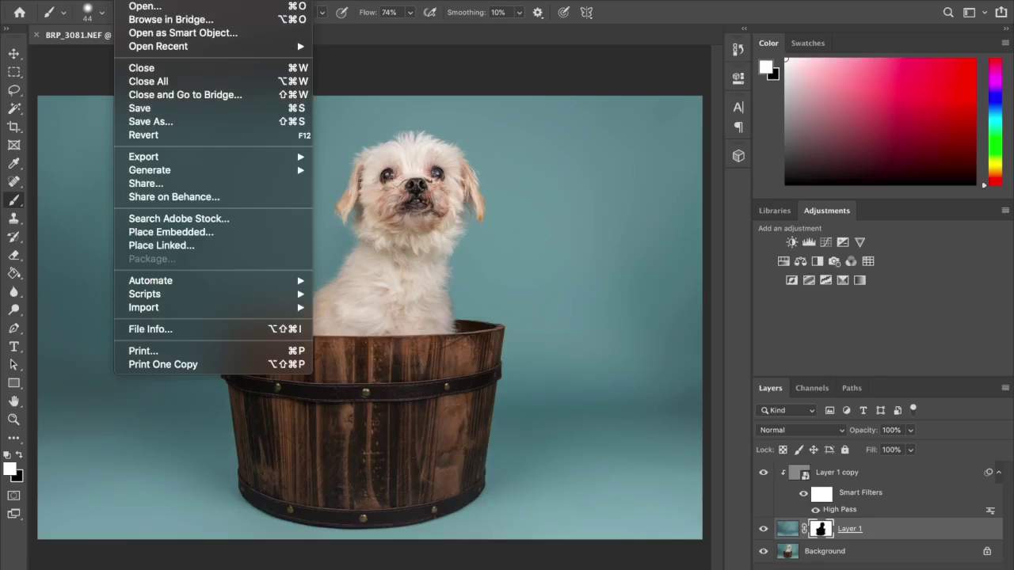
click(140, 108)
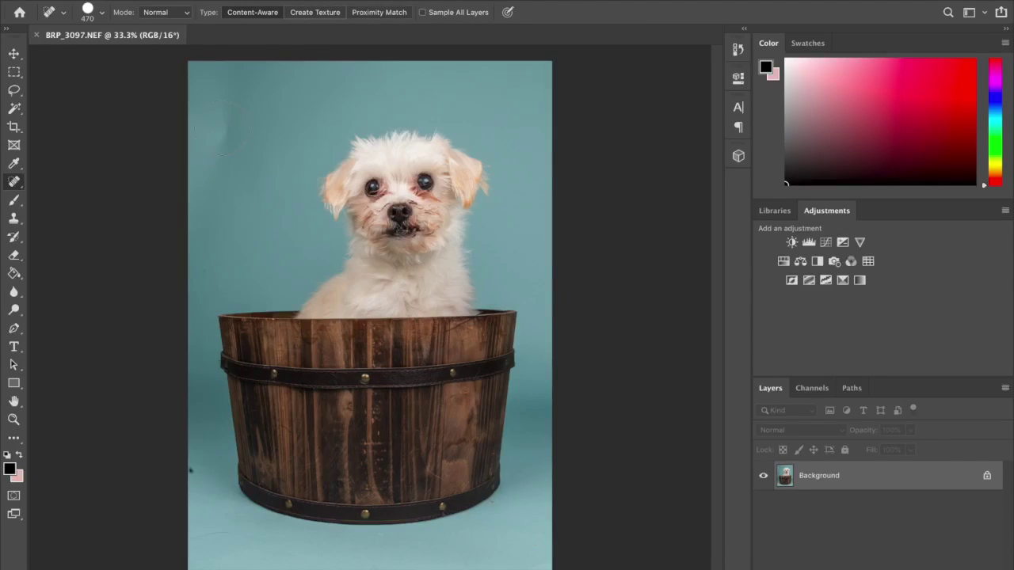
Heal the crease in the backdrop's upper left area and the dark speck at its lower left edge
click(221, 128)
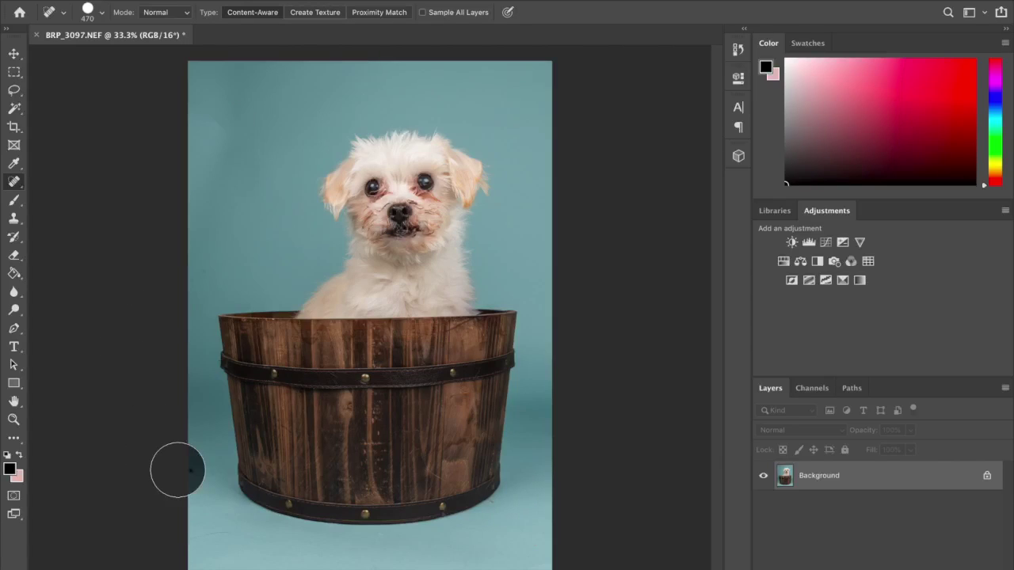
click(211, 133)
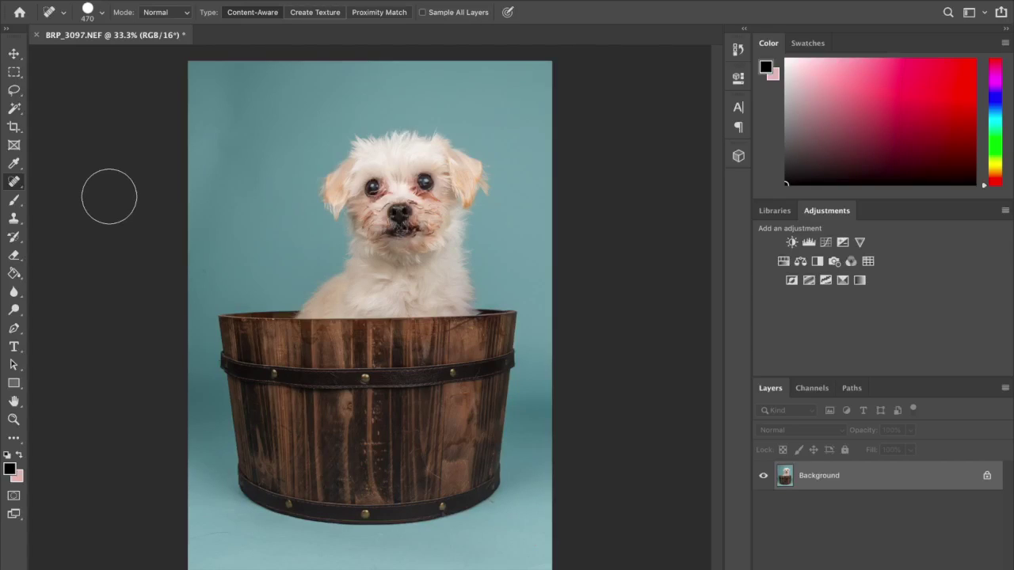
Set the healing brush to 43 px and remove the debris beside the barrel's lower right edge and the marks near the photo's lower right corner
scroll(445, 518, up, 5)
scroll(317, 379, down, 5)
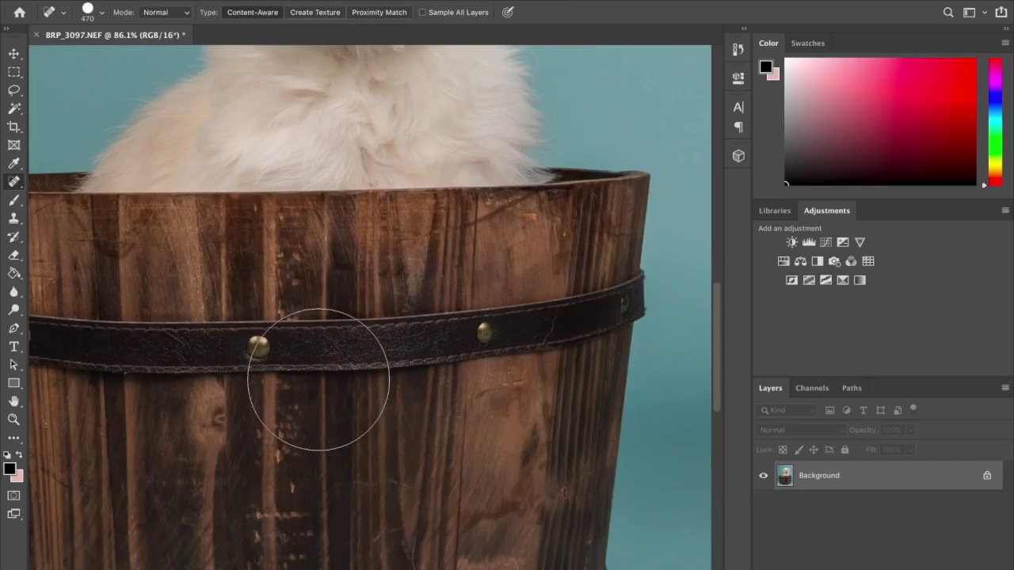
scroll(318, 380, down, 5)
scroll(318, 380, right, 4)
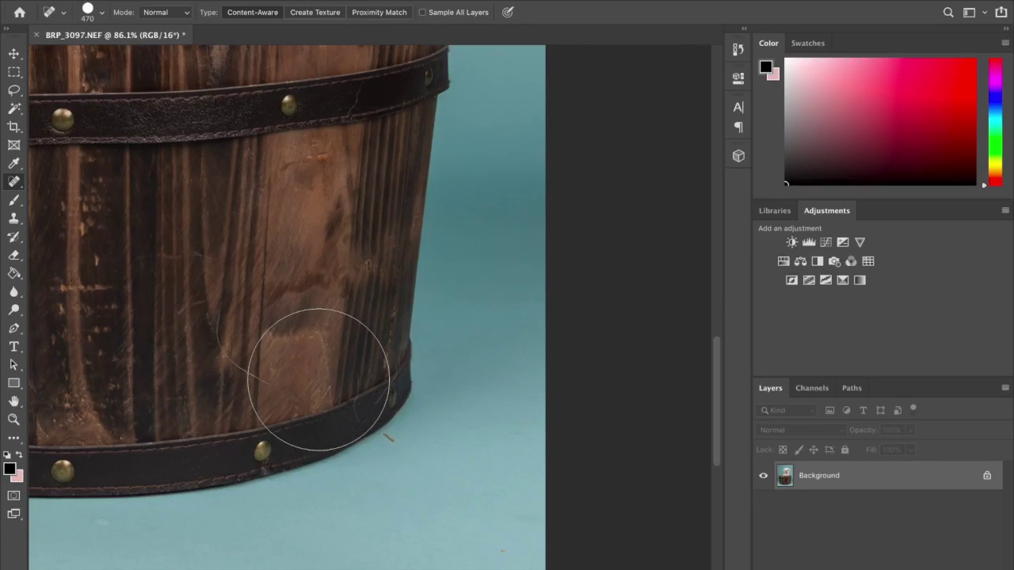
right_click(479, 511)
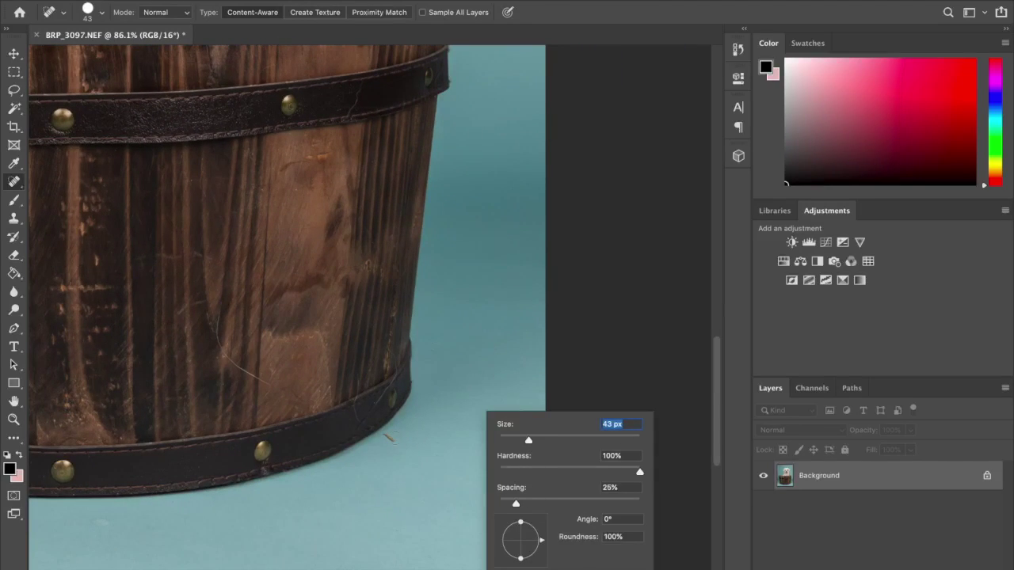
key(Return)
click(390, 437)
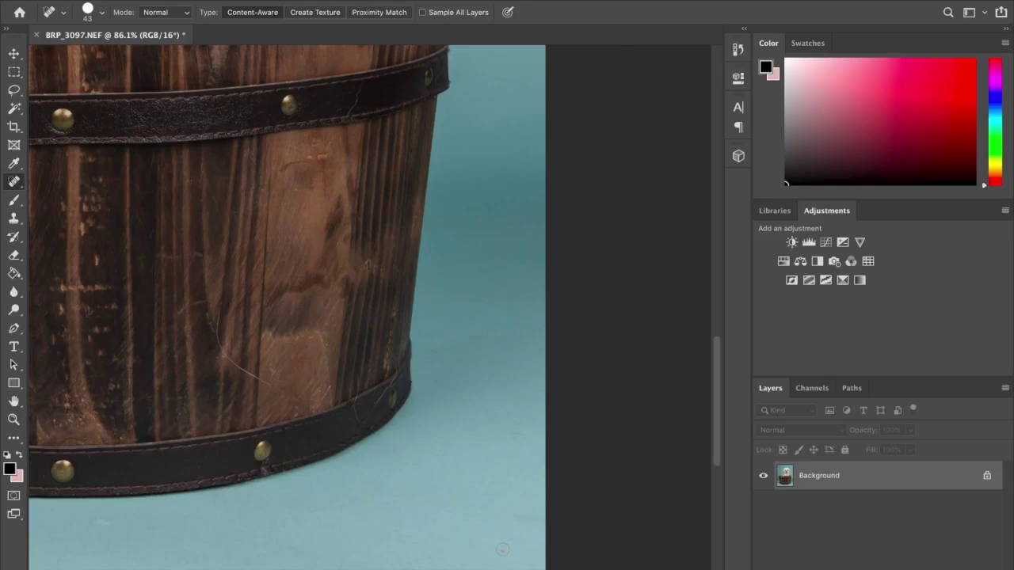
scroll(502, 550, down, 5)
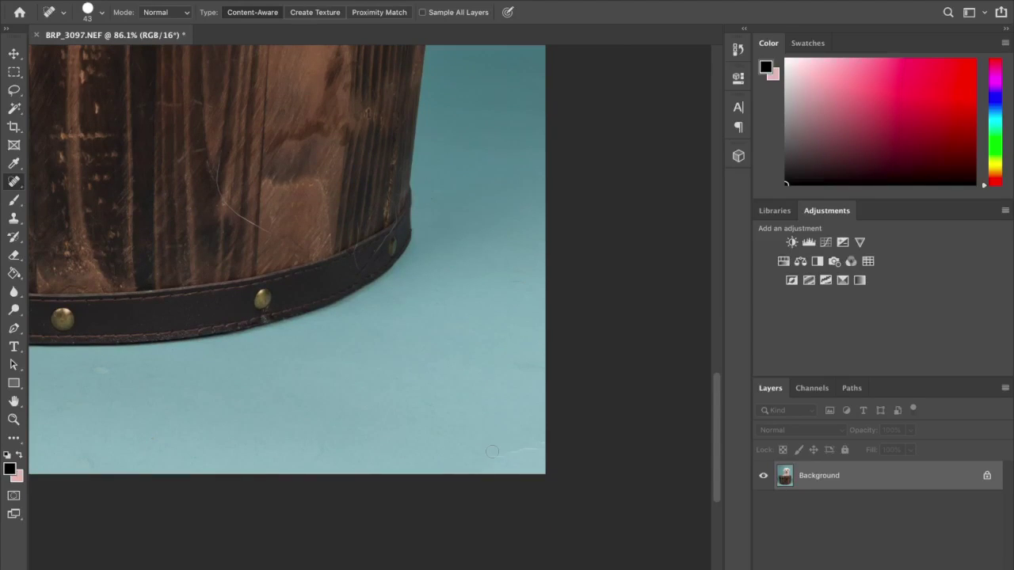
drag(521, 452, 521, 452)
Heal the stray light hair on the lower right part of the barrel's wood
key(ctrl+0)
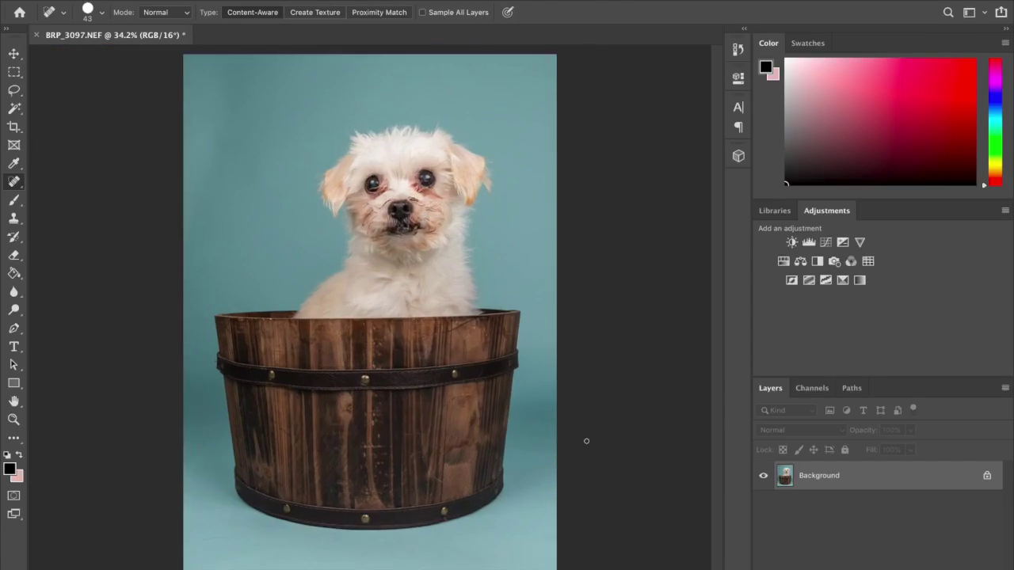
scroll(586, 441, up, 8)
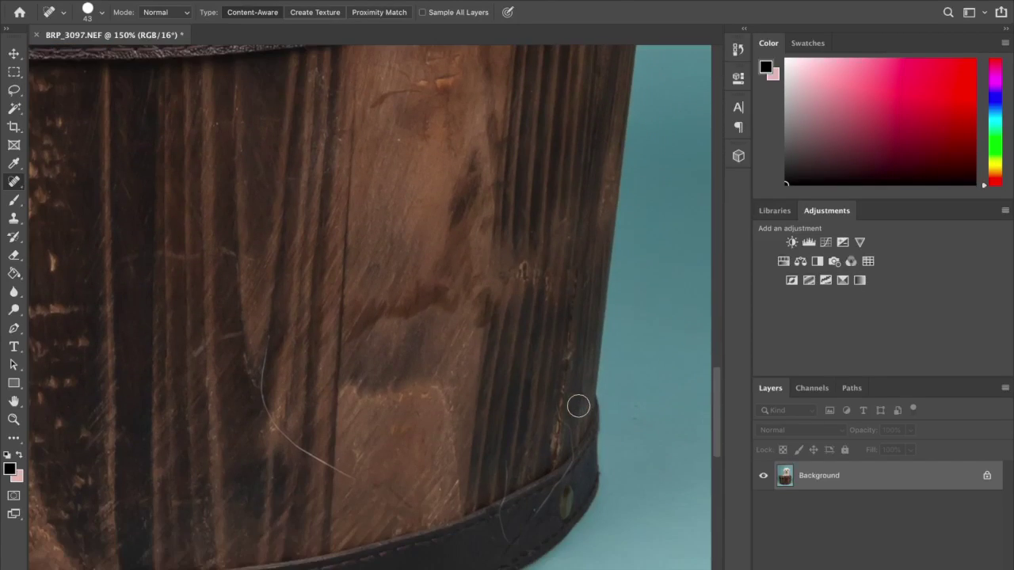
drag(270, 343, 279, 428)
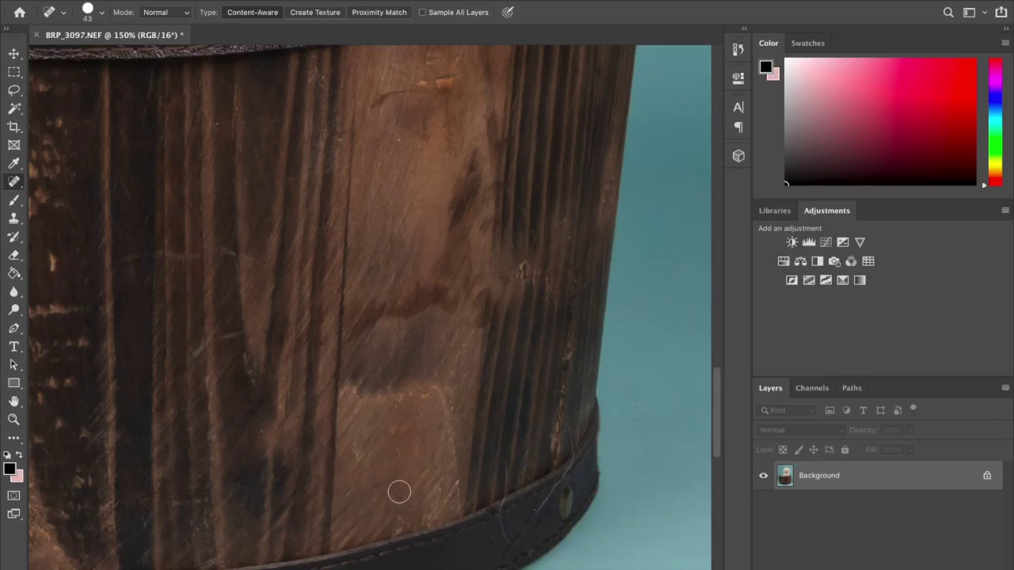
scroll(394, 482, down, 6)
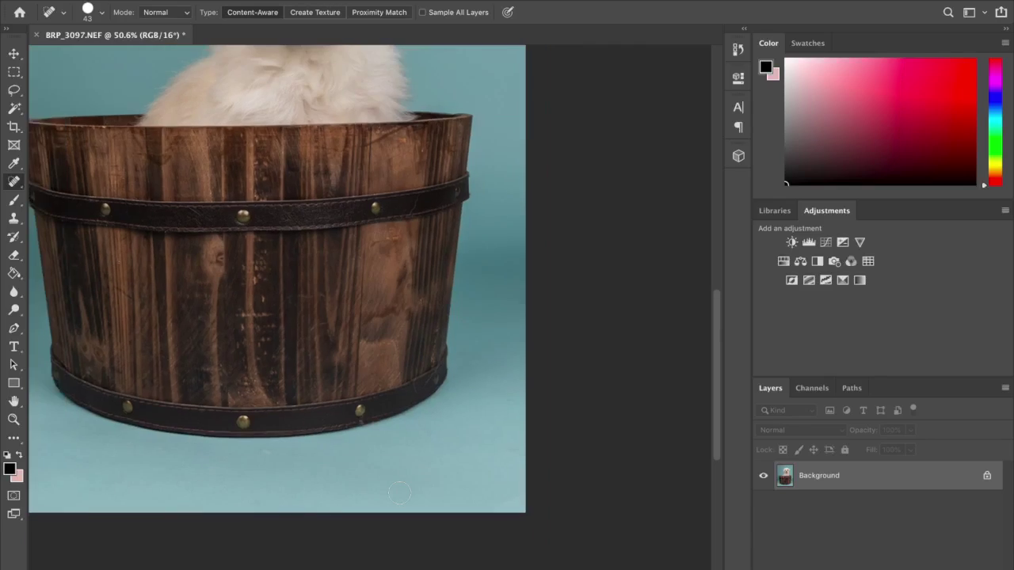
scroll(399, 494, down, 3)
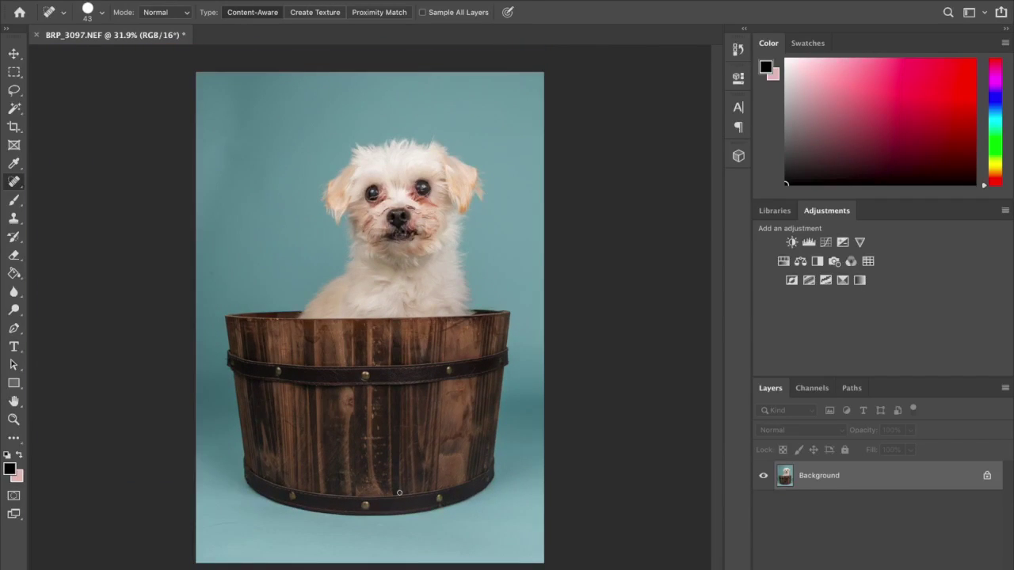
Duplicate the Background layer and apply a Gaussian Blur with a 41.6-pixel radius to the copy
key(ctrl+j)
click(342, 0)
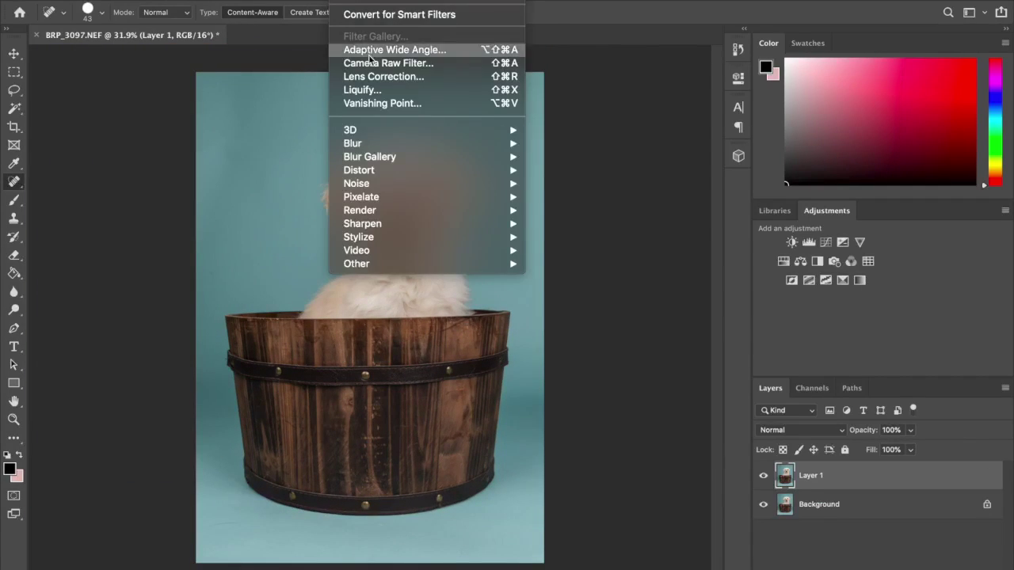
mouse_move(481, 147)
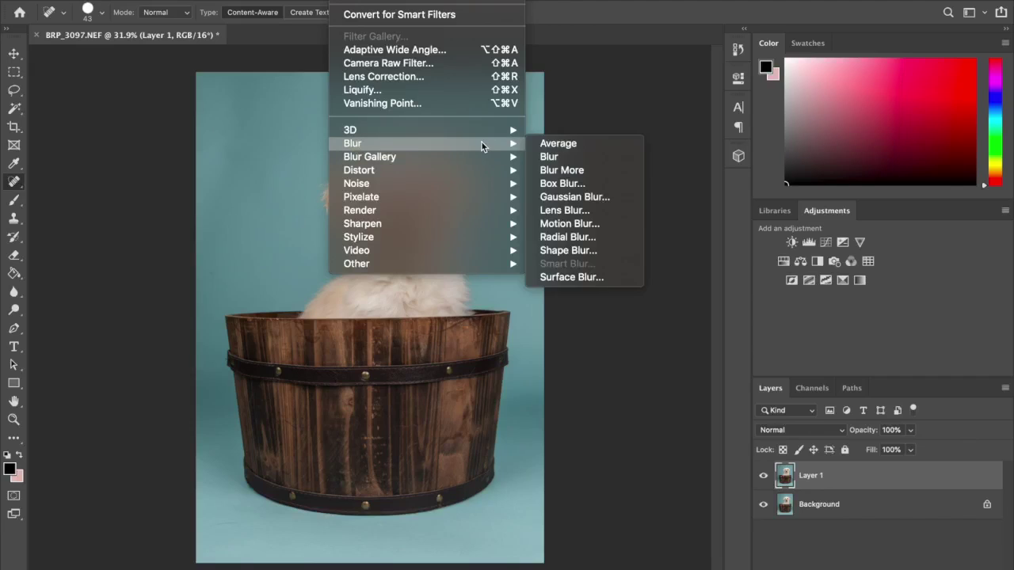
click(567, 197)
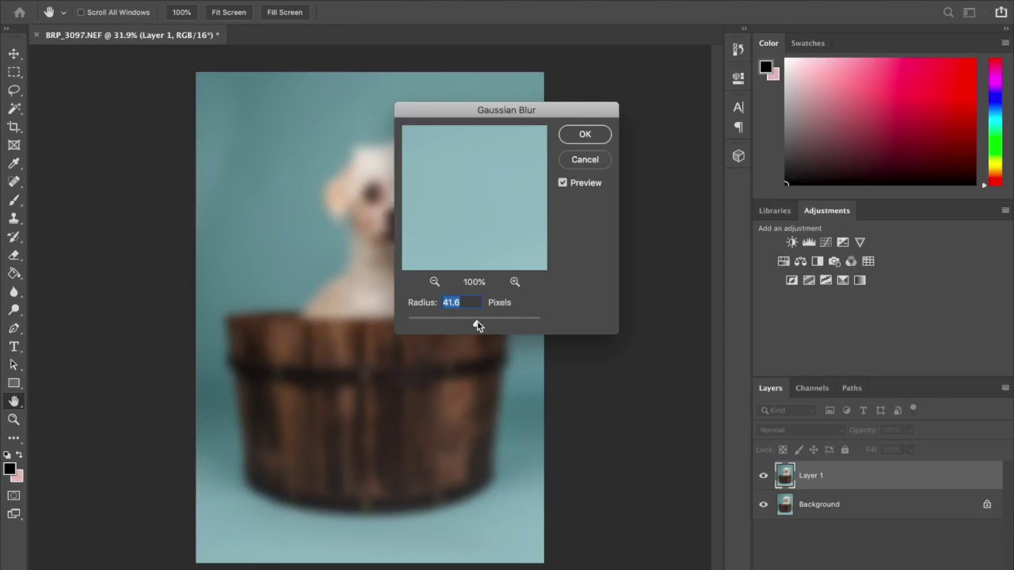
key(Return)
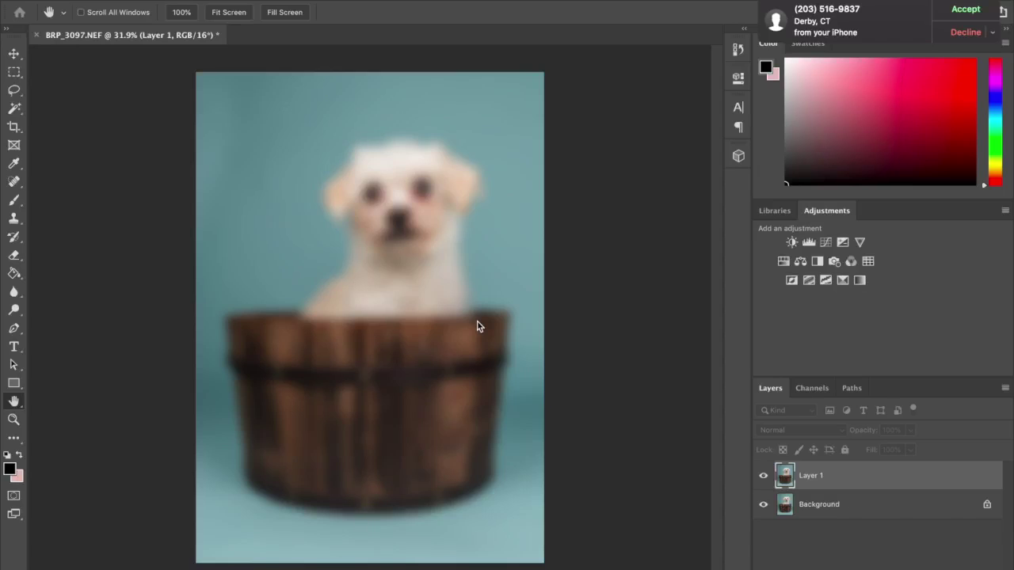
key(super+alt+f)
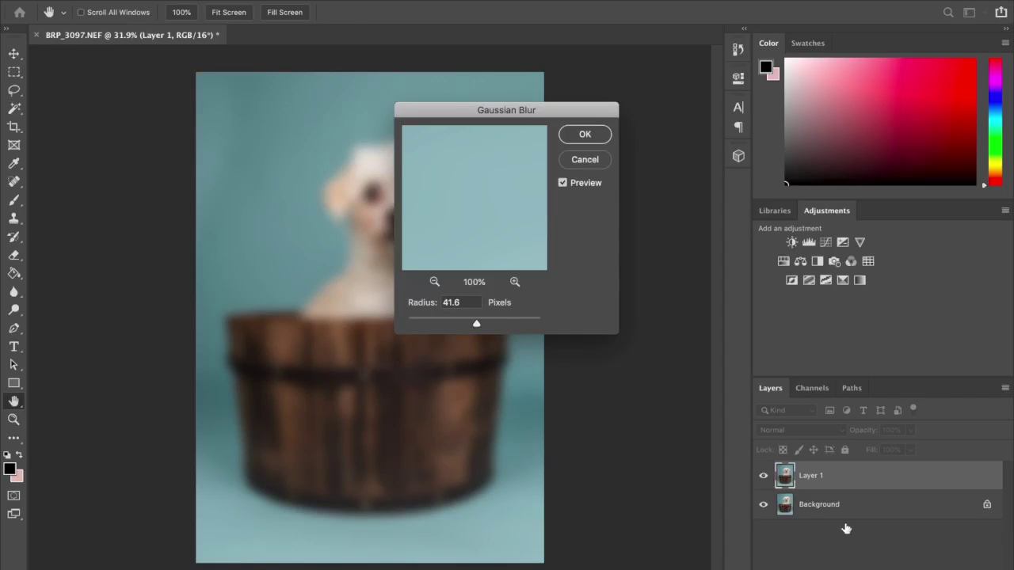
click(583, 135)
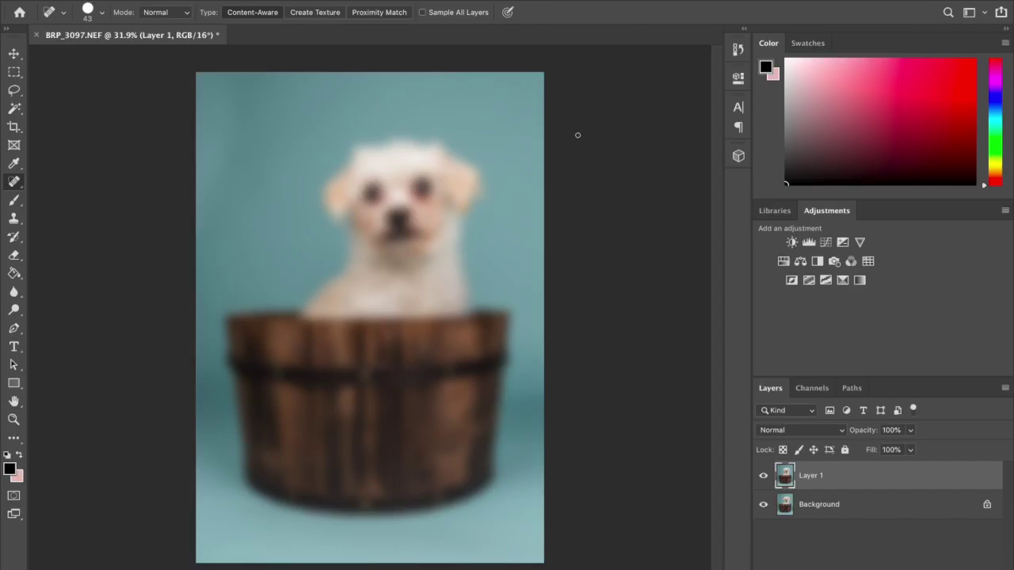
Add a layer mask to the blurred layer and set the Brush tool's foreground color to black (000000)
click(865, 568)
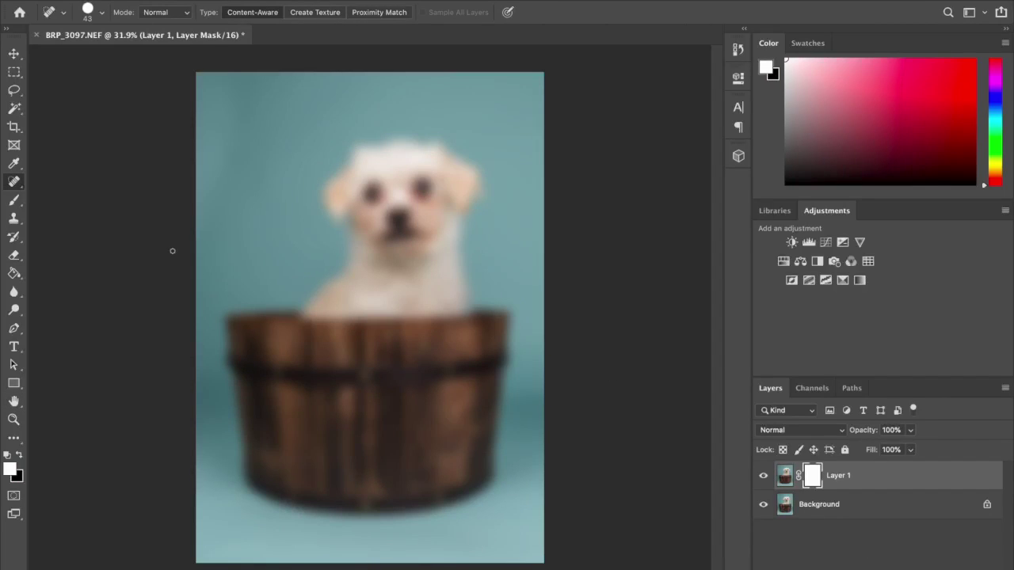
click(13, 200)
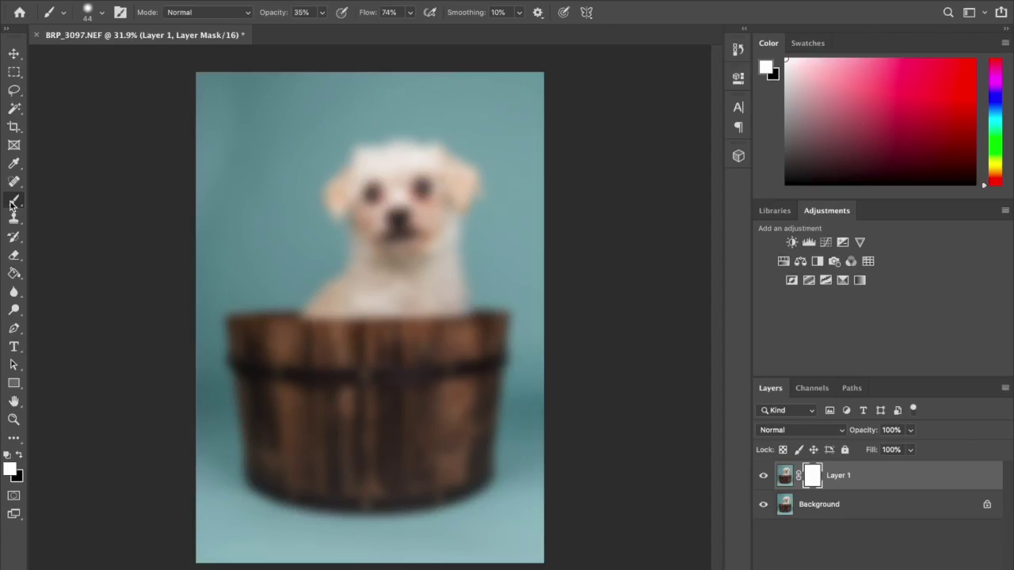
click(10, 468)
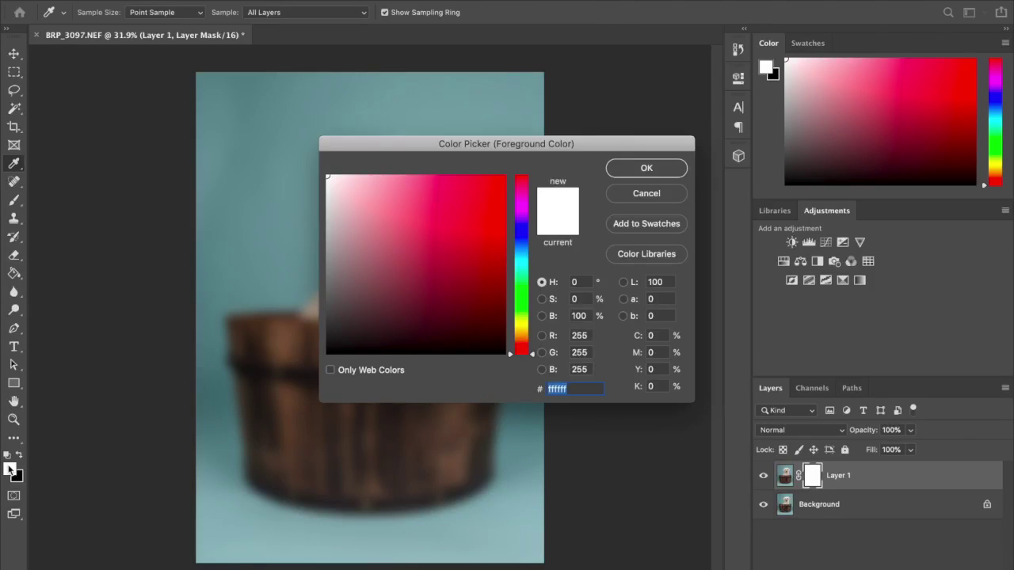
click(268, 422)
text(000000)
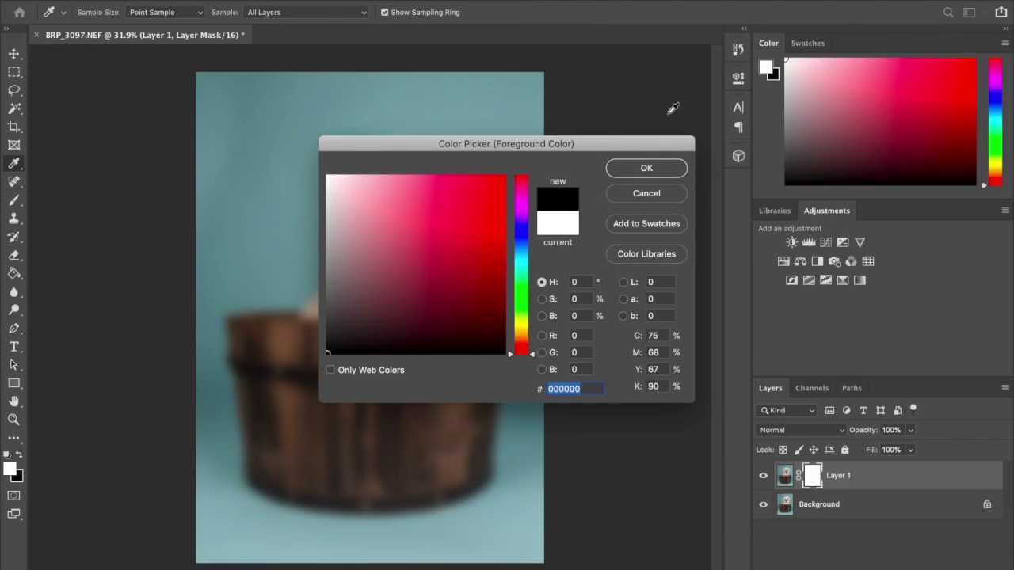
key(Return)
key(b)
Set the brush size to 316 px and its opacity to 100%
right_click(377, 354)
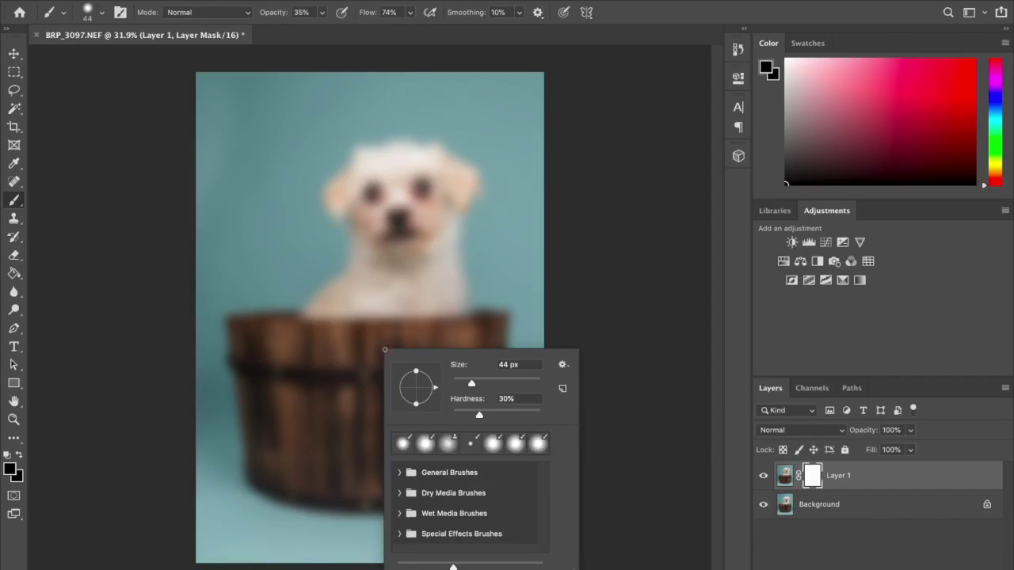
click(524, 381)
key(Return)
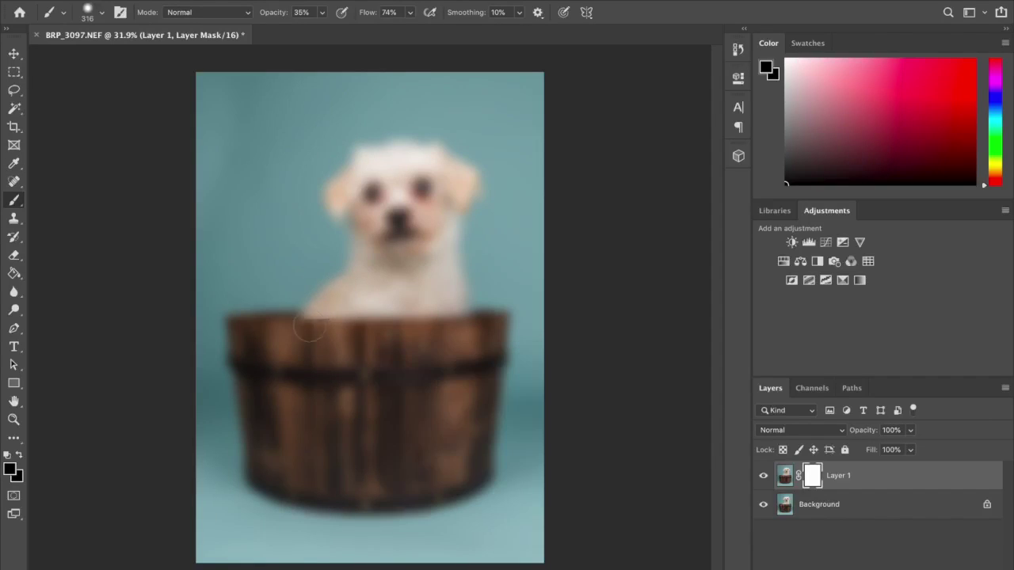
click(322, 13)
drag(322, 29, 398, 33)
Paint the mask black over the dog's left-hand shoulder, both ears, head and face to bring back the sharp detail
click(313, 322)
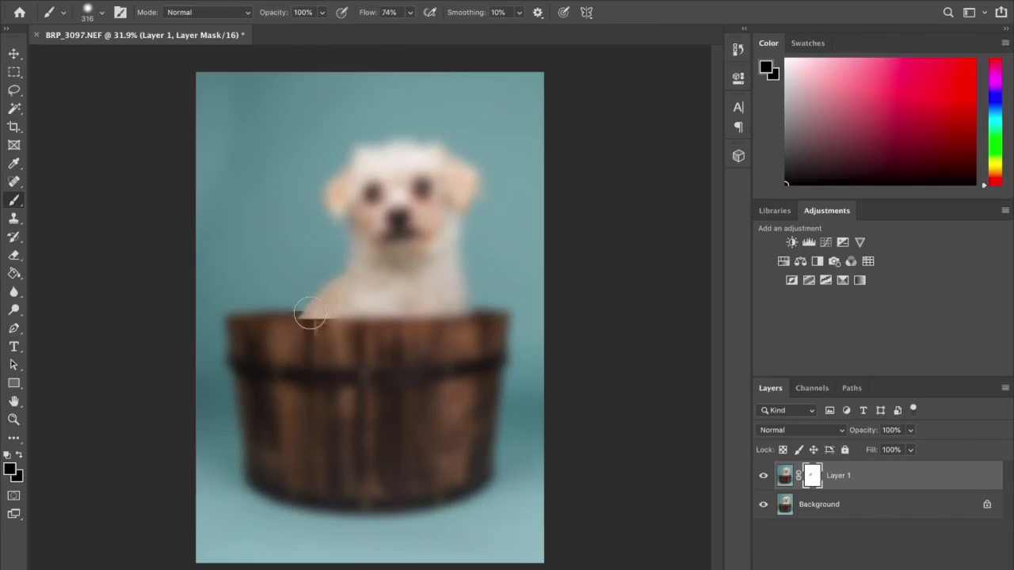
drag(361, 249, 356, 208)
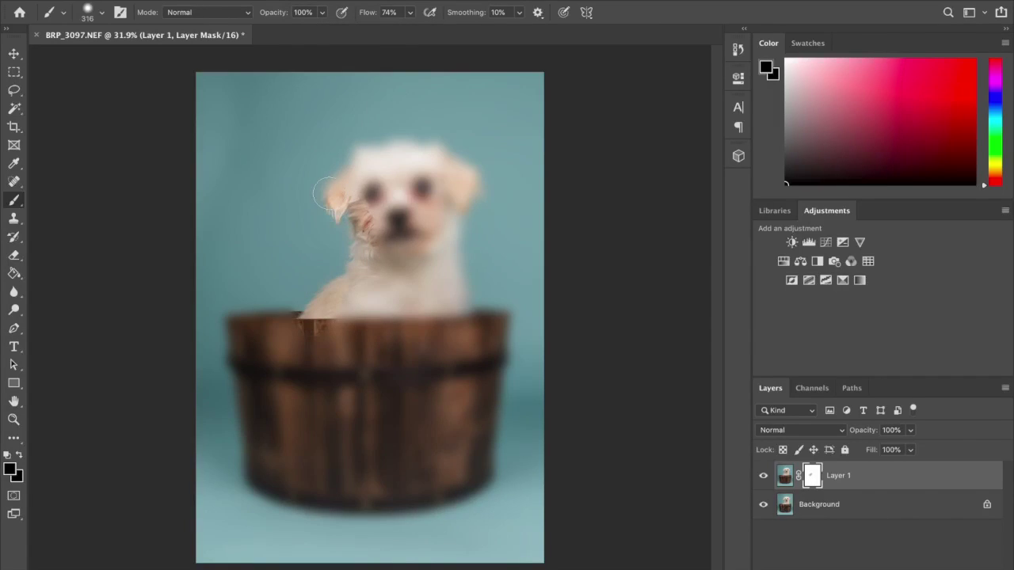
drag(348, 168, 358, 150)
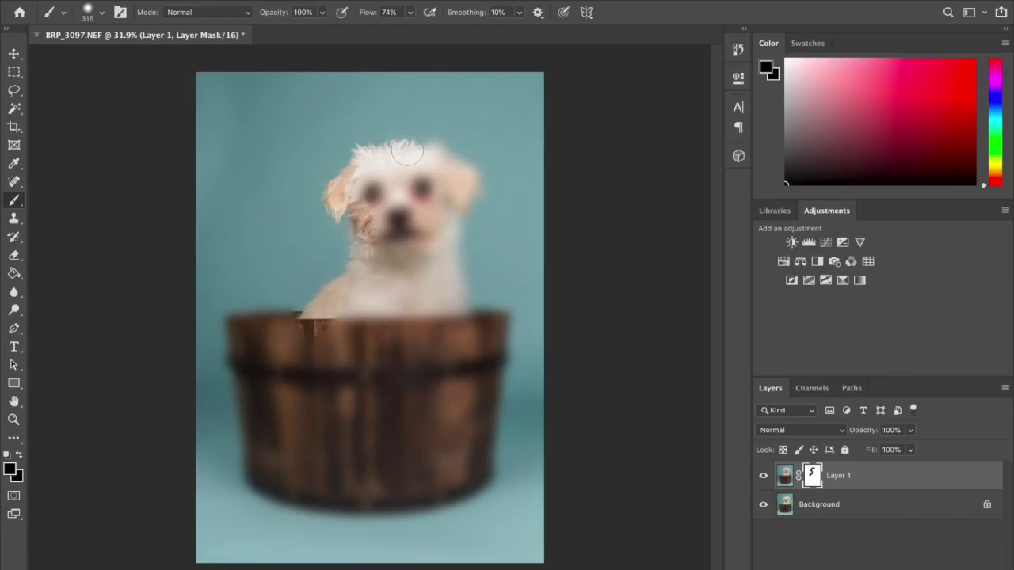
mouse_move(404, 153)
mouse_down()
mouse_move(465, 168)
mouse_move(454, 214)
mouse_move(434, 180)
mouse_move(364, 163)
mouse_move(361, 190)
mouse_move(423, 162)
mouse_move(412, 228)
mouse_up()
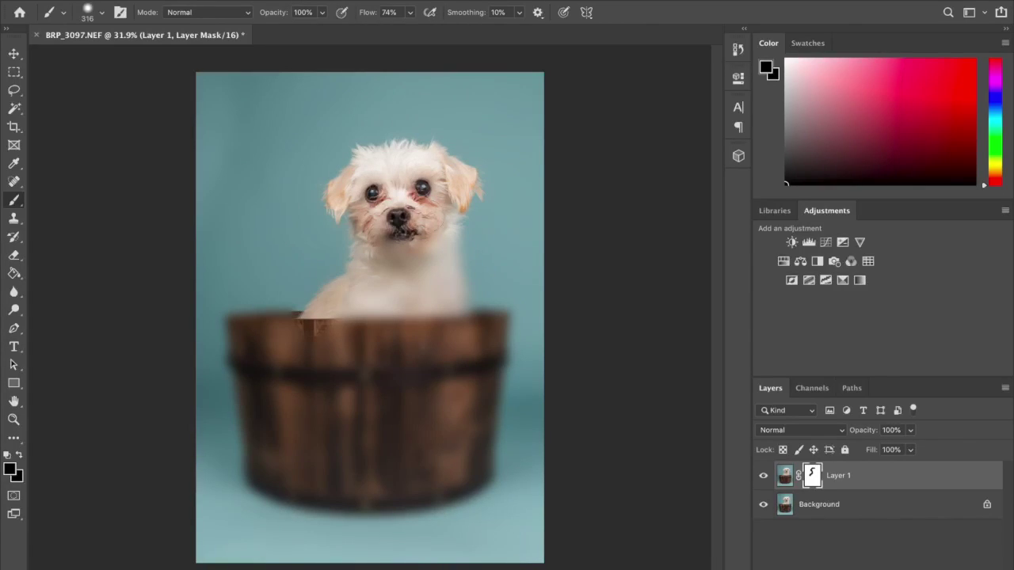
Paint the mask black over the dog's chest and the entire barrel to reveal them sharply
mouse_move(463, 323)
mouse_down()
mouse_move(492, 362)
mouse_move(495, 353)
mouse_move(478, 480)
mouse_move(422, 499)
mouse_move(348, 501)
mouse_move(257, 477)
mouse_move(326, 500)
mouse_move(373, 498)
mouse_move(325, 511)
mouse_move(262, 472)
mouse_move(251, 452)
mouse_move(240, 360)
mouse_move(256, 465)
mouse_move(260, 377)
mouse_move(283, 328)
mouse_move(273, 365)
mouse_move(287, 361)
mouse_move(279, 439)
mouse_move(268, 468)
mouse_move(304, 467)
mouse_move(328, 441)
mouse_move(344, 322)
mouse_up()
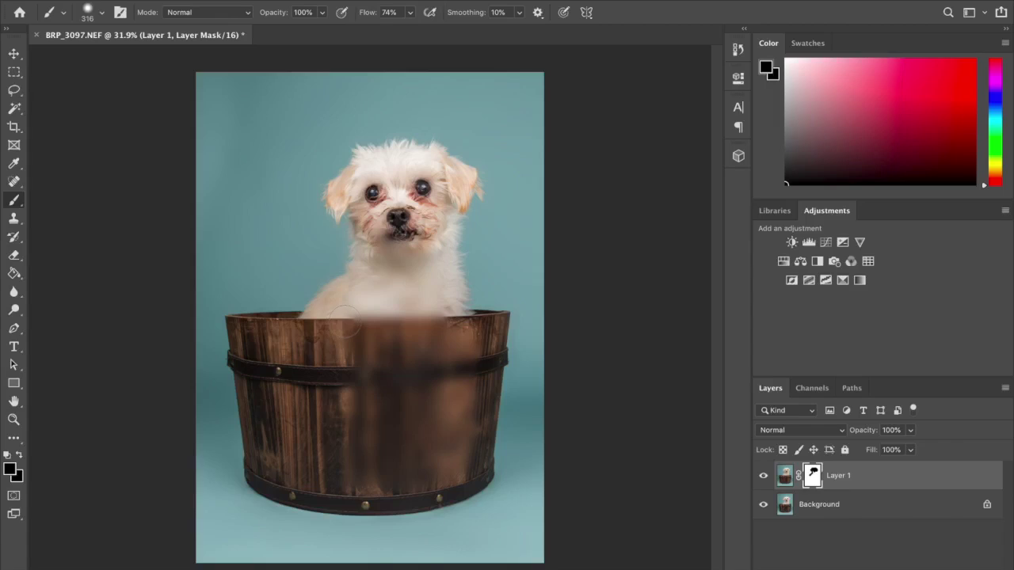
mouse_move(398, 281)
mouse_down()
mouse_move(421, 267)
mouse_move(455, 330)
mouse_move(368, 337)
mouse_move(371, 302)
mouse_move(346, 292)
mouse_move(396, 238)
mouse_move(355, 409)
mouse_move(365, 481)
mouse_move(452, 471)
mouse_move(481, 407)
mouse_move(460, 366)
mouse_move(463, 452)
mouse_up()
mouse_move(451, 346)
mouse_down()
mouse_move(408, 359)
mouse_move(447, 395)
mouse_move(423, 418)
mouse_move(415, 459)
mouse_up()
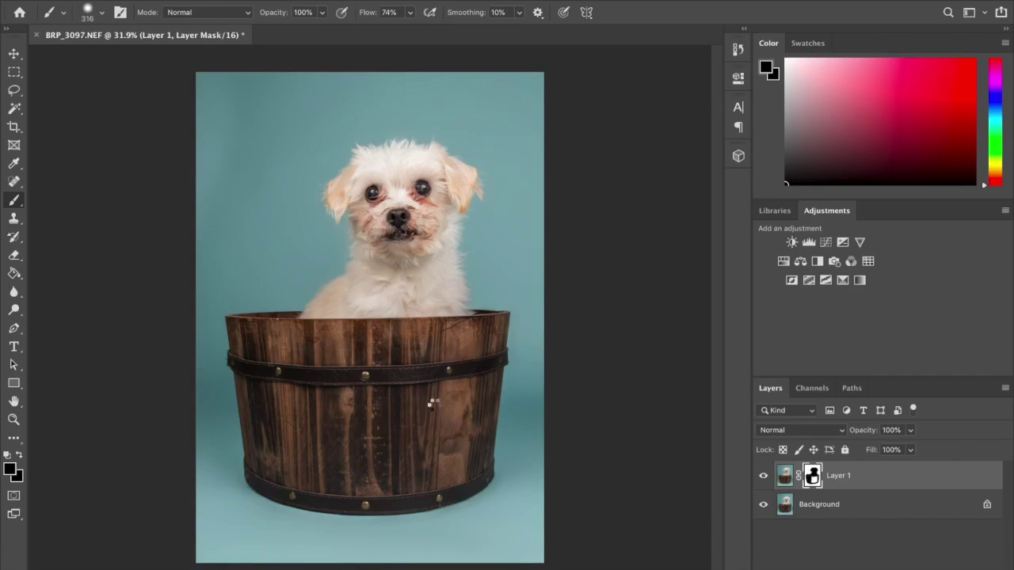